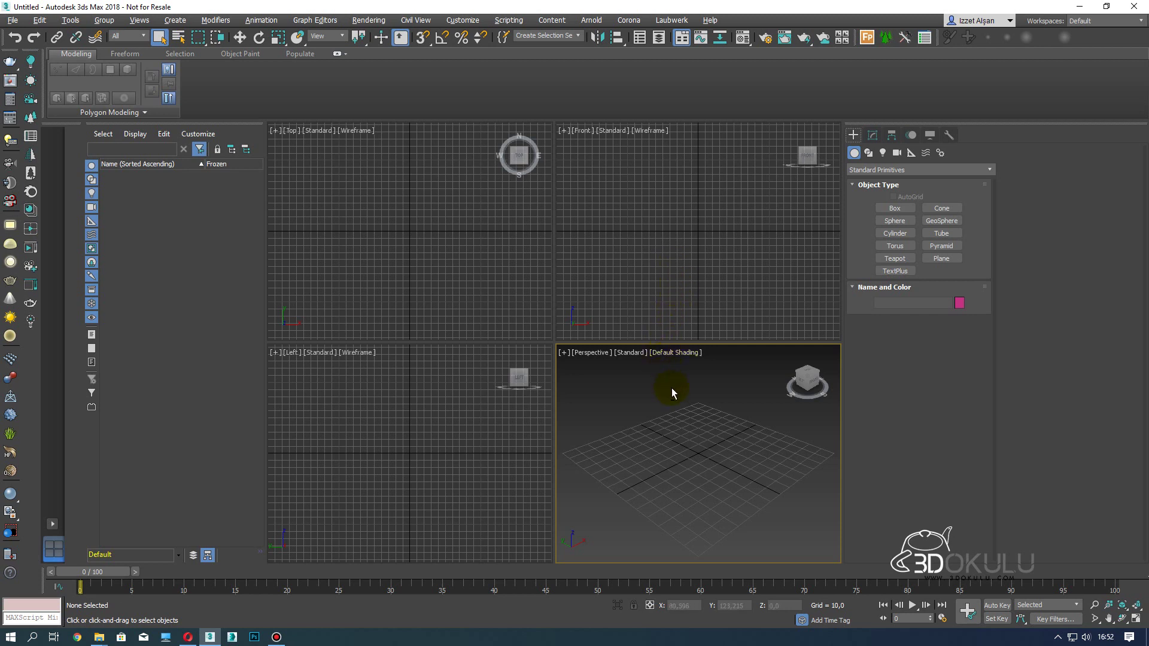
Maximize the active Perspective viewport with Alt+W
{"action": "key", "text": "alt+w"}
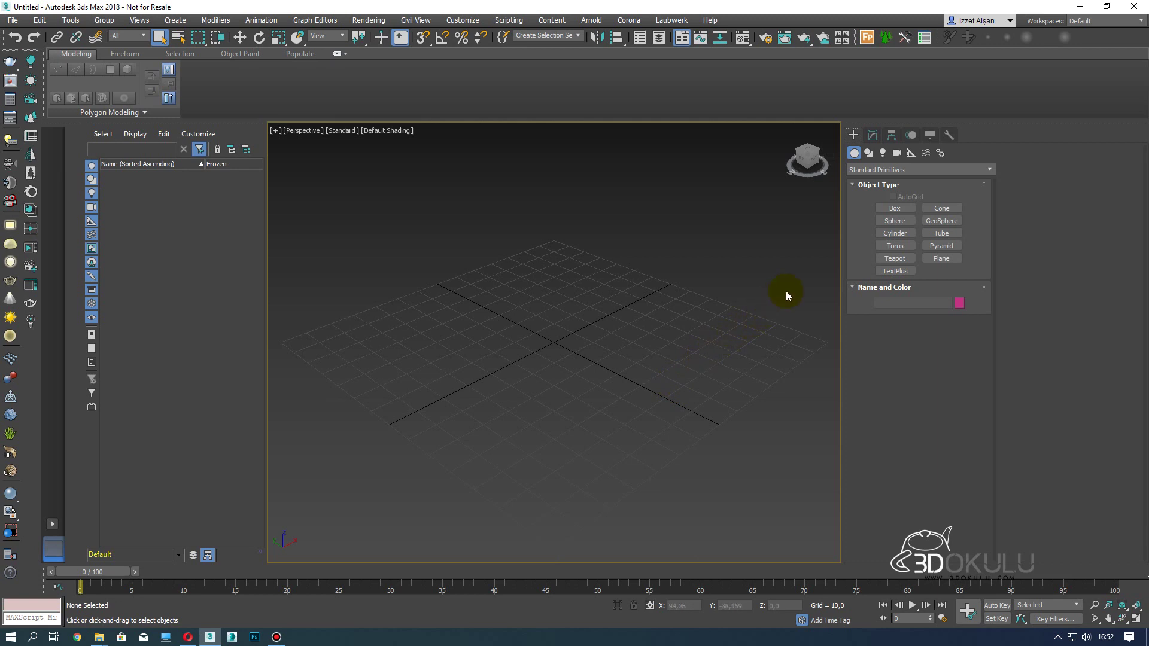
Draw a tall box, Box001, on the grid and switch to Edged Faces shading
{"action": "left_click", "coordinate": [903, 210]}
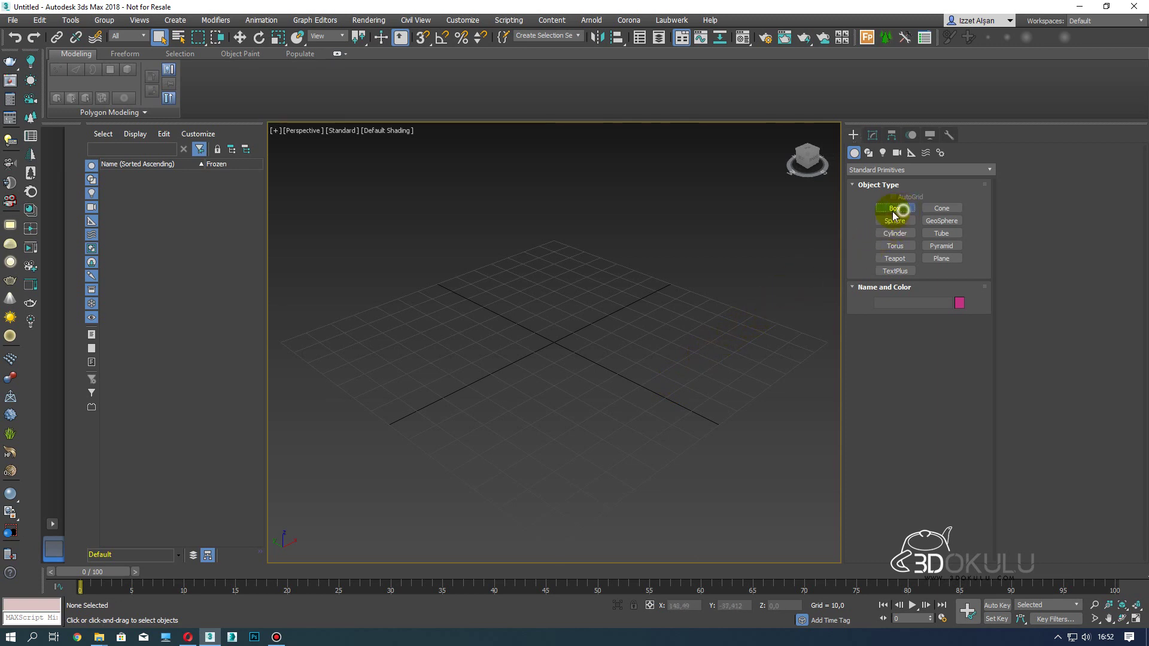
{"action": "left_click_drag", "start_coordinate": [547, 310], "coordinate": [559, 430]}
{"action": "left_click", "coordinate": [578, 305]}
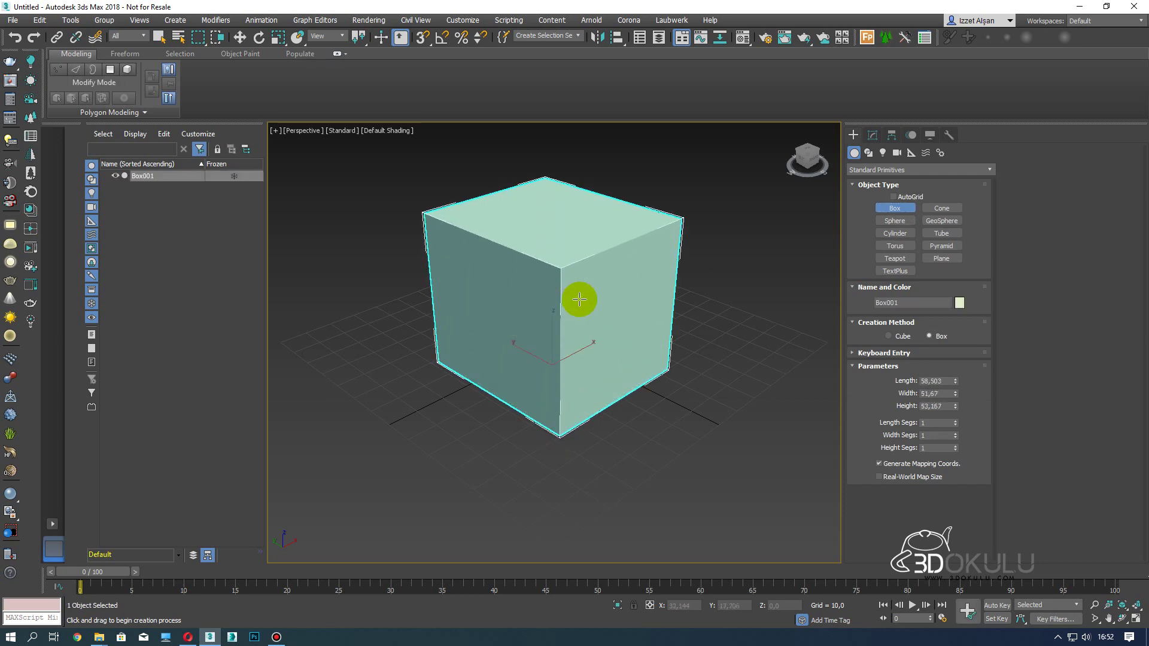
{"action": "right_click", "coordinate": [579, 300]}
{"action": "left_click", "coordinate": [892, 208]}
{"action": "left_click_drag", "start_coordinate": [536, 317], "coordinate": [551, 430]}
{"action": "left_click", "coordinate": [574, 273]}
{"action": "right_click", "coordinate": [598, 287]}
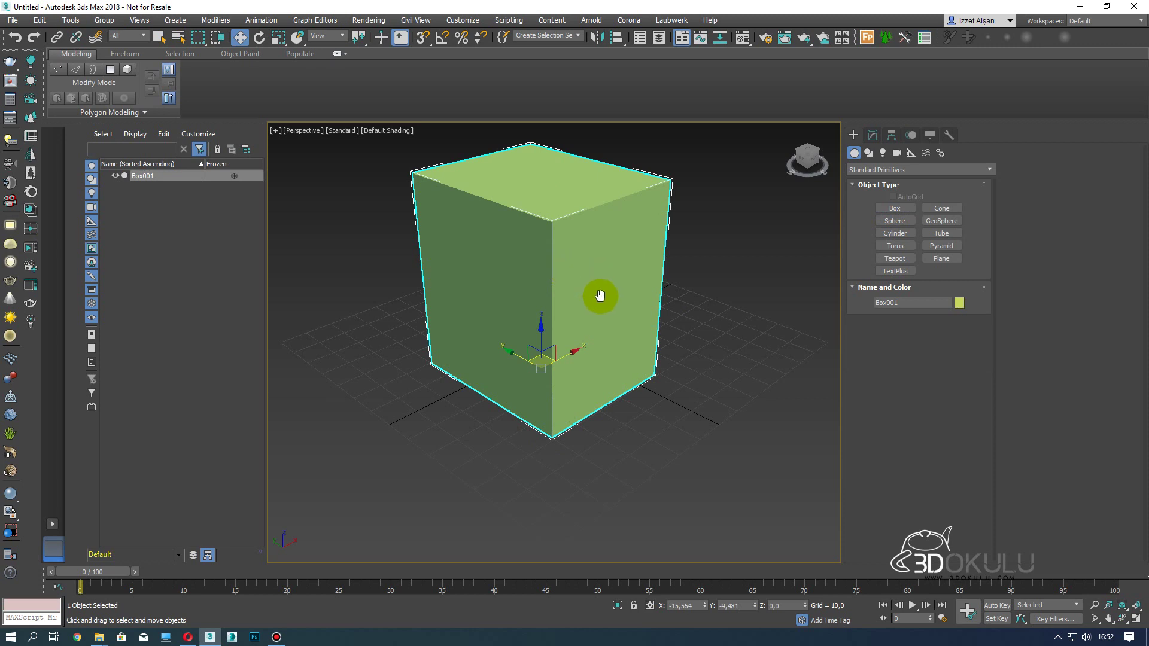
{"action": "scroll", "coordinate": [606, 333], "scroll_direction": "down", "scroll_amount": 3}
{"action": "key", "text": "F4"}
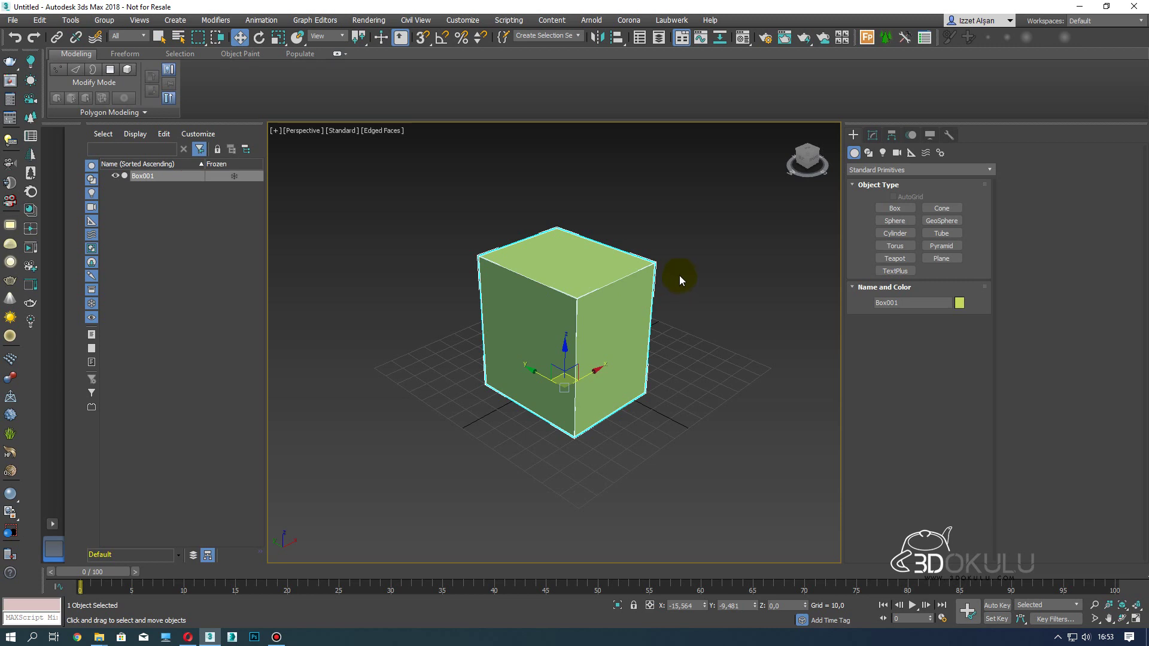
Shift-drag a copy of the box to the right to make Box002
{"action": "left_click", "coordinate": [874, 137]}
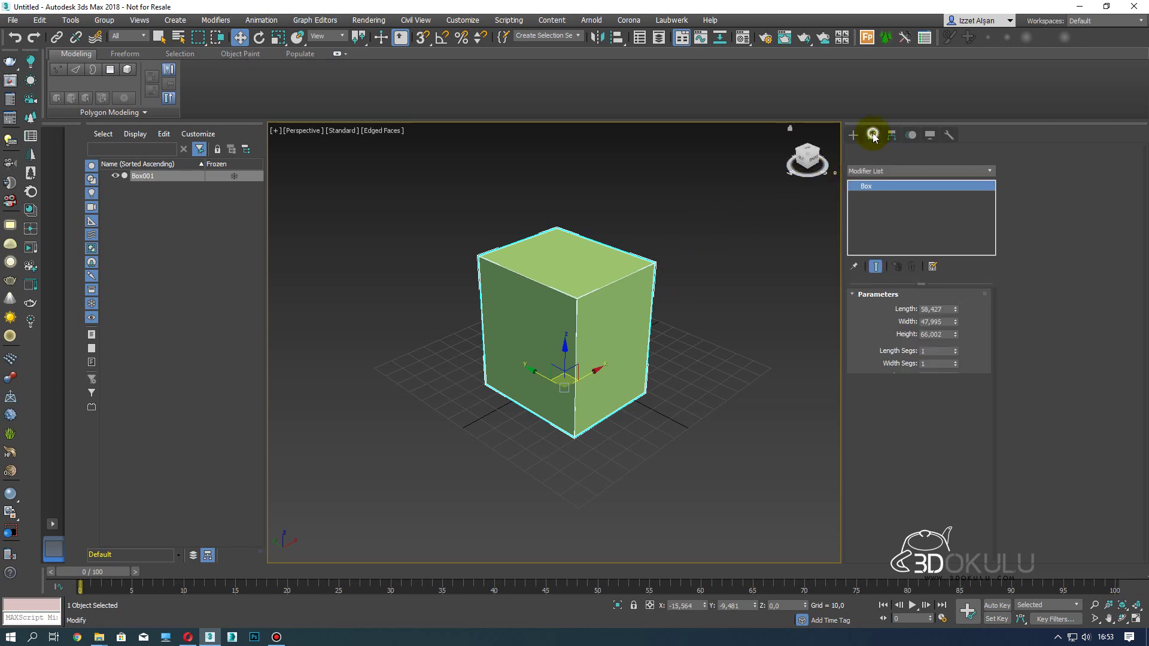
{"action": "mouse_move", "coordinate": [595, 367]}
{"action": "left_mouse_down"}
{"action": "mouse_move", "coordinate": [508, 443]}
{"action": "mouse_move", "coordinate": [661, 380]}
{"action": "left_mouse_up"}
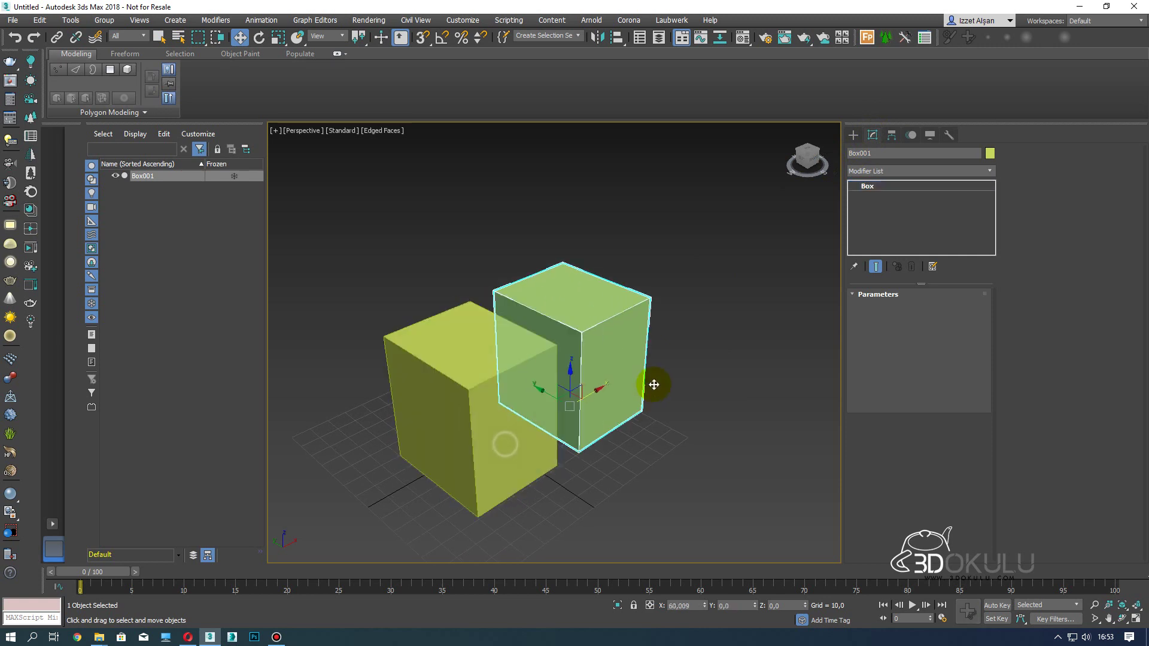
{"action": "left_click", "coordinate": [576, 369]}
{"action": "mouse_move", "coordinate": [616, 405]}
{"action": "middle_mouse_down", "text": "alt"}
{"action": "mouse_move", "coordinate": [607, 391]}
{"action": "mouse_move", "coordinate": [552, 398]}
{"action": "middle_mouse_up", "text": "alt"}
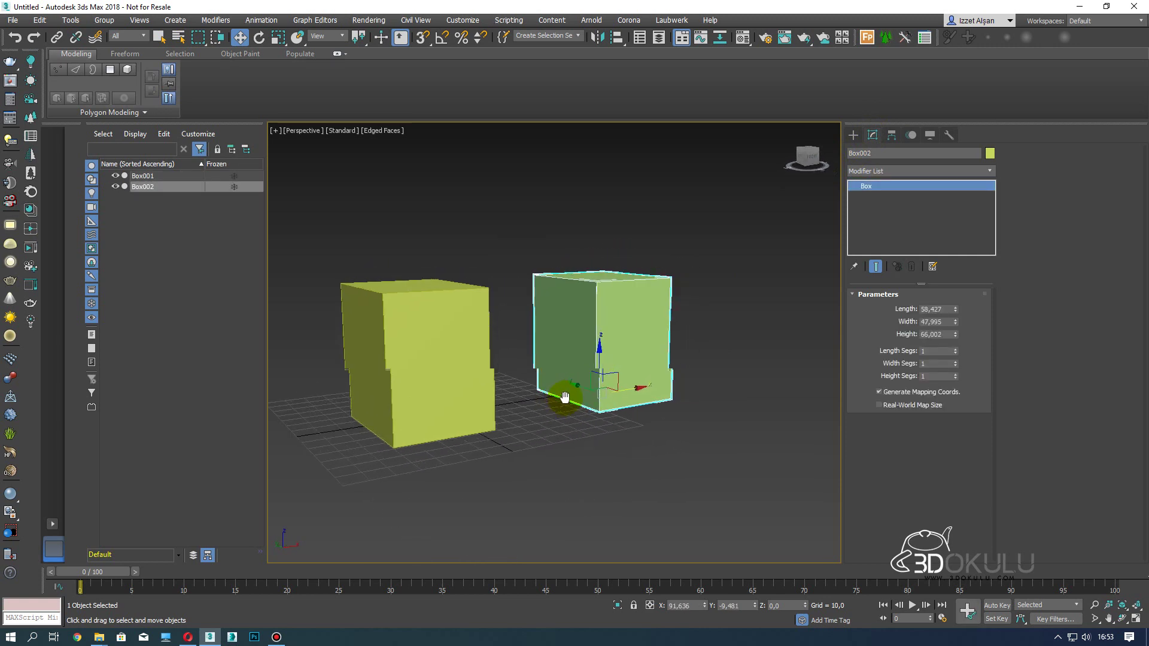
Resize Box001 to length 54,922, width 45,595 and height 63,362
{"action": "left_click", "coordinate": [447, 380]}
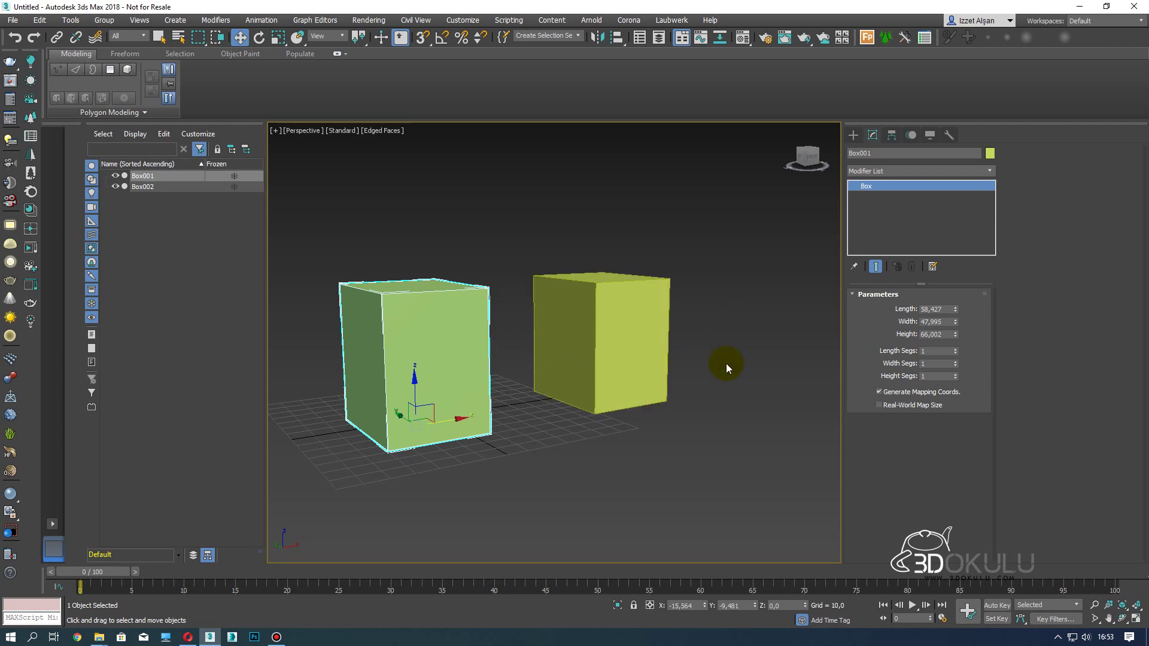
{"action": "left_click_drag", "start_coordinate": [955, 310], "coordinate": [951, 313]}
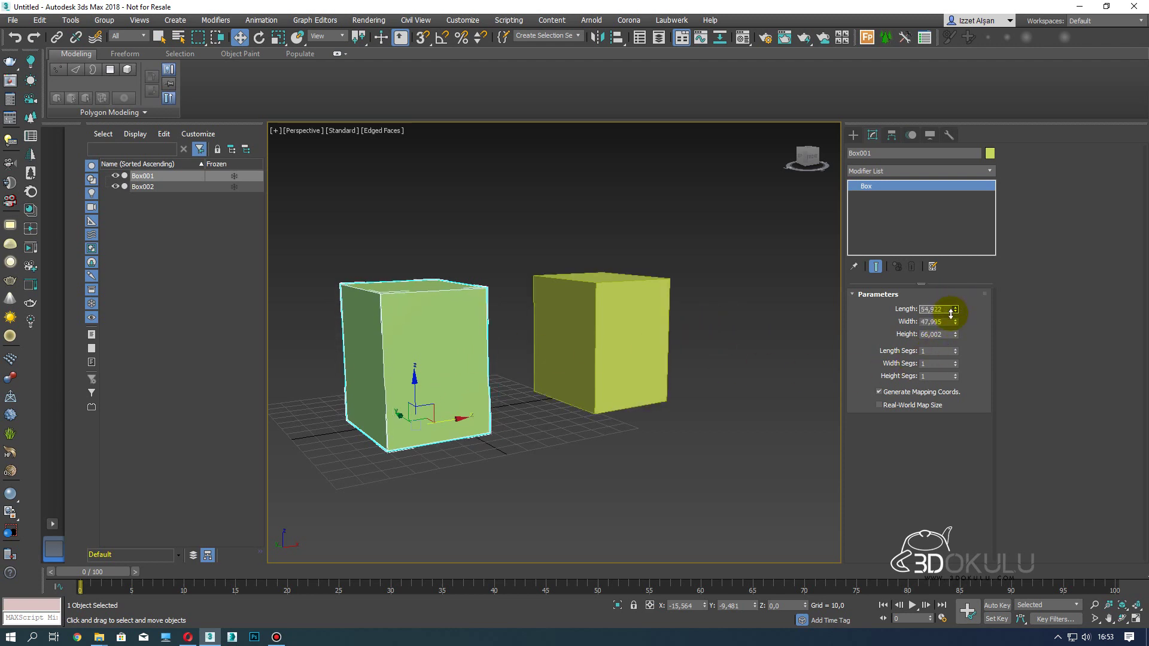
{"action": "left_click_drag", "start_coordinate": [952, 322], "coordinate": [952, 322]}
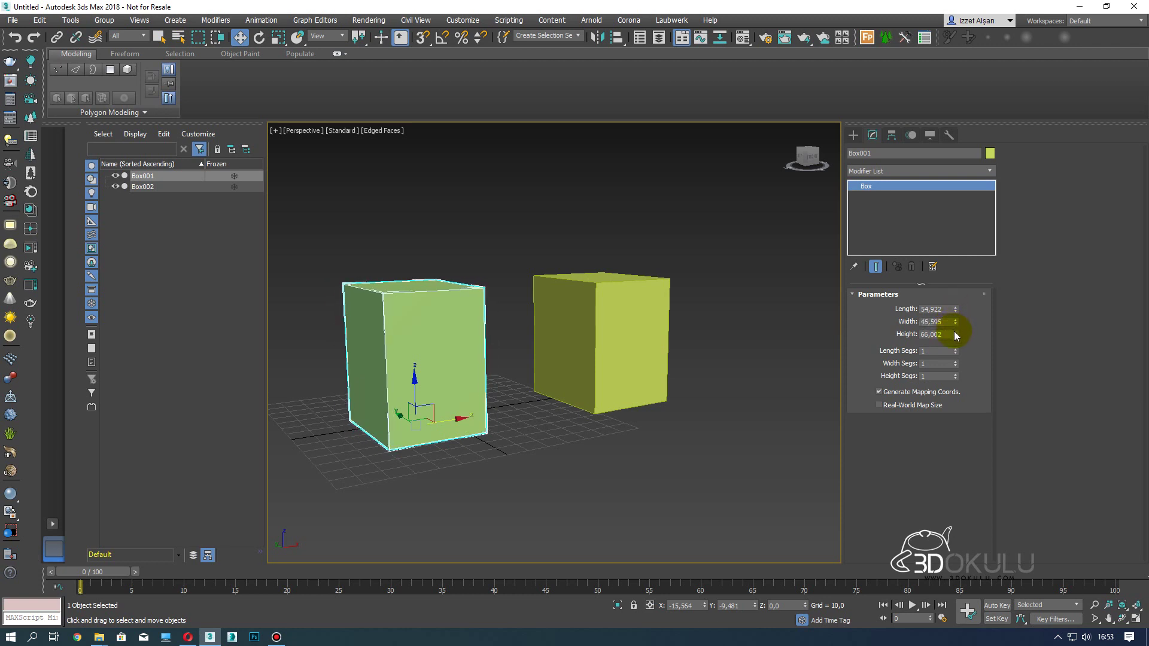
{"action": "left_click_drag", "start_coordinate": [955, 335], "coordinate": [951, 339]}
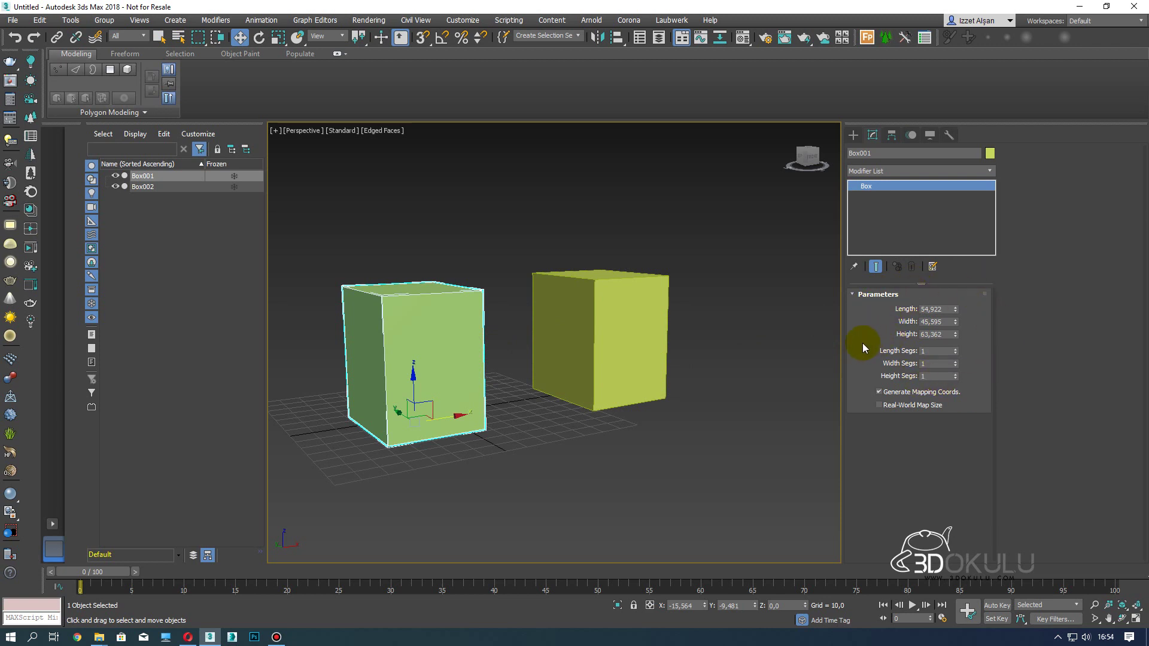
Convert Box001 to Editable Poly from the quad menu, rearrange the interface, then select Box002
{"action": "right_click", "coordinate": [442, 347]}
{"action": "mouse_move", "coordinate": [489, 466]}
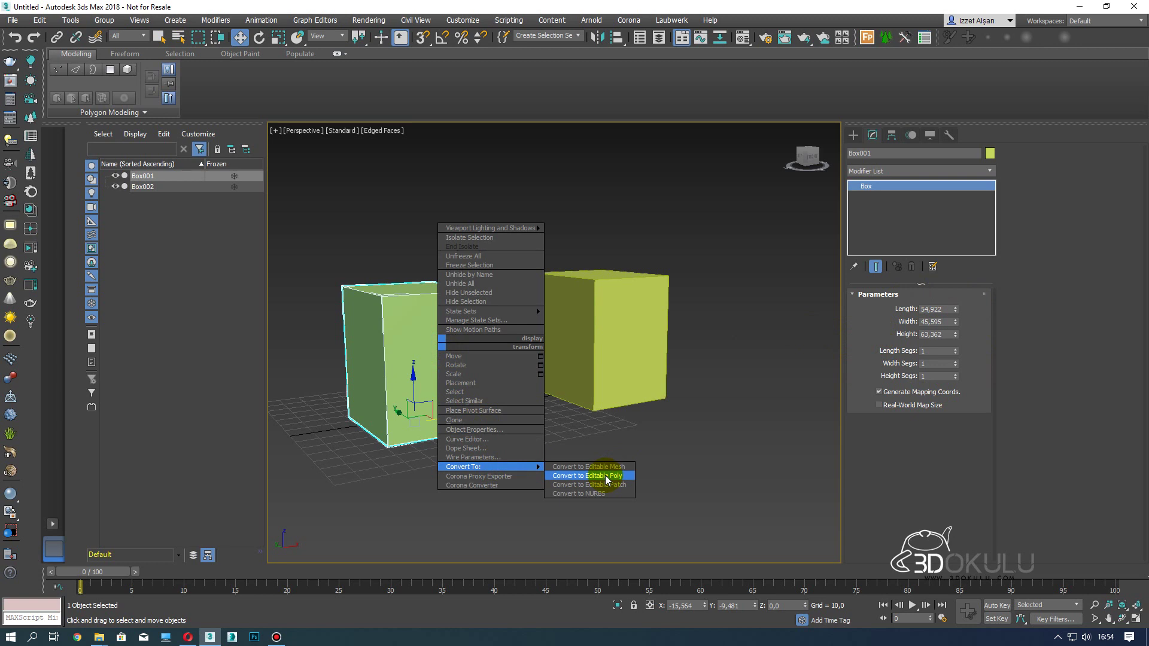
{"action": "left_click", "coordinate": [606, 477]}
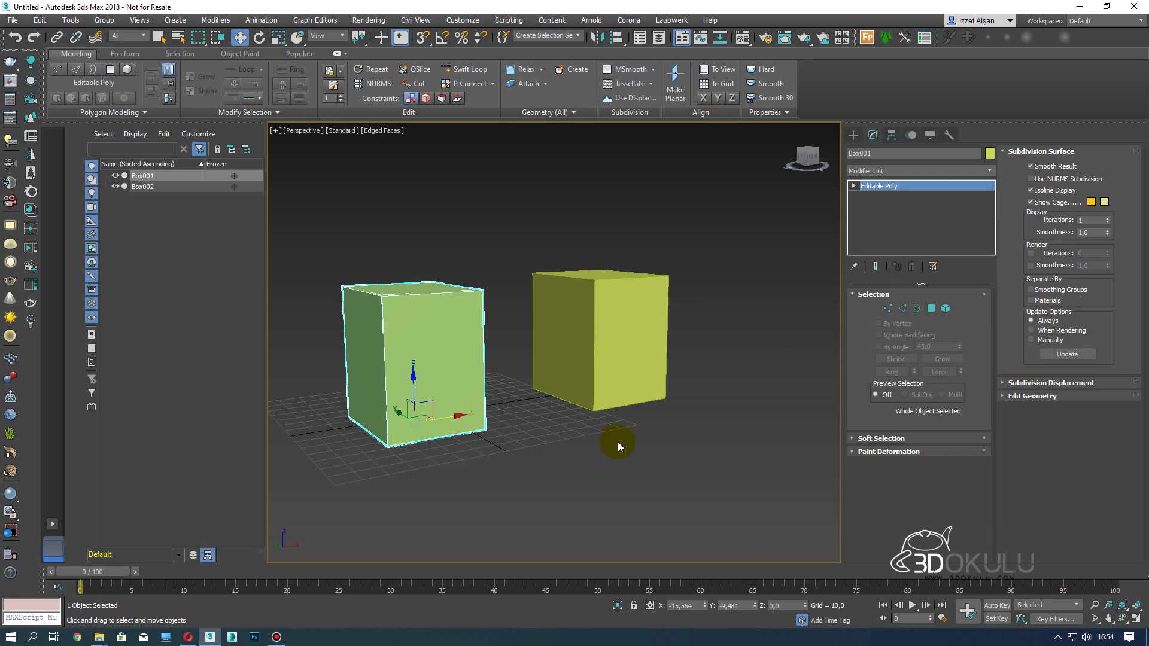
{"action": "mouse_move", "coordinate": [42, 36]}
{"action": "left_mouse_down"}
{"action": "mouse_move", "coordinate": [857, 127]}
{"action": "mouse_move", "coordinate": [57, 63]}
{"action": "left_mouse_up"}
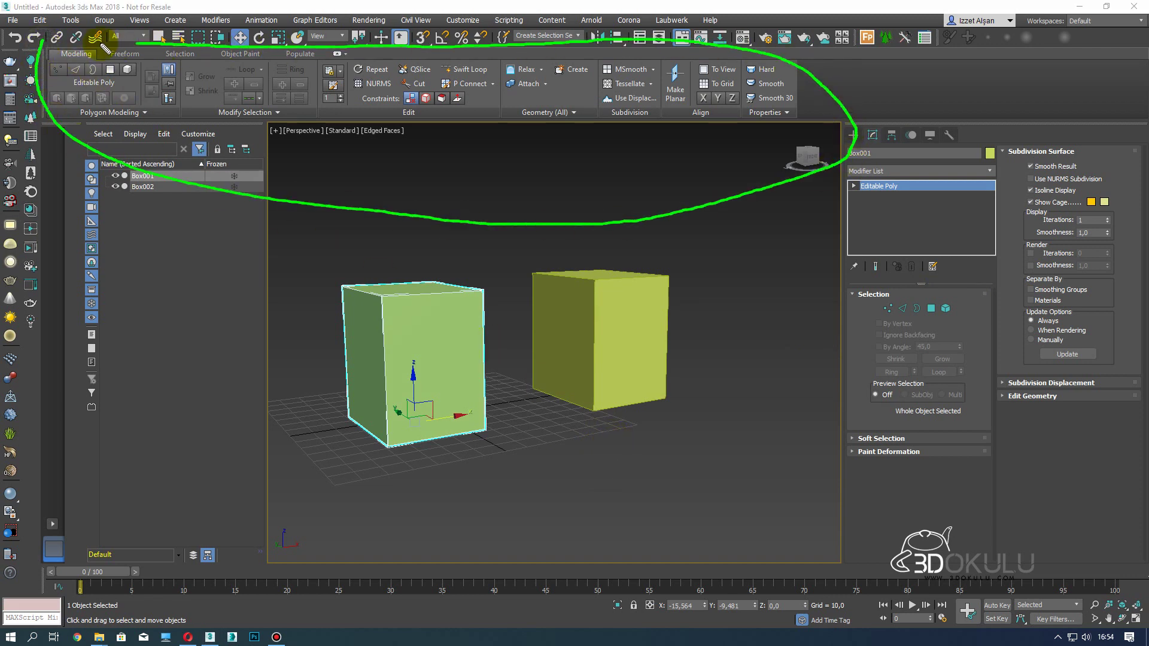
{"action": "left_click_drag", "start_coordinate": [81, 124], "coordinate": [766, 134]}
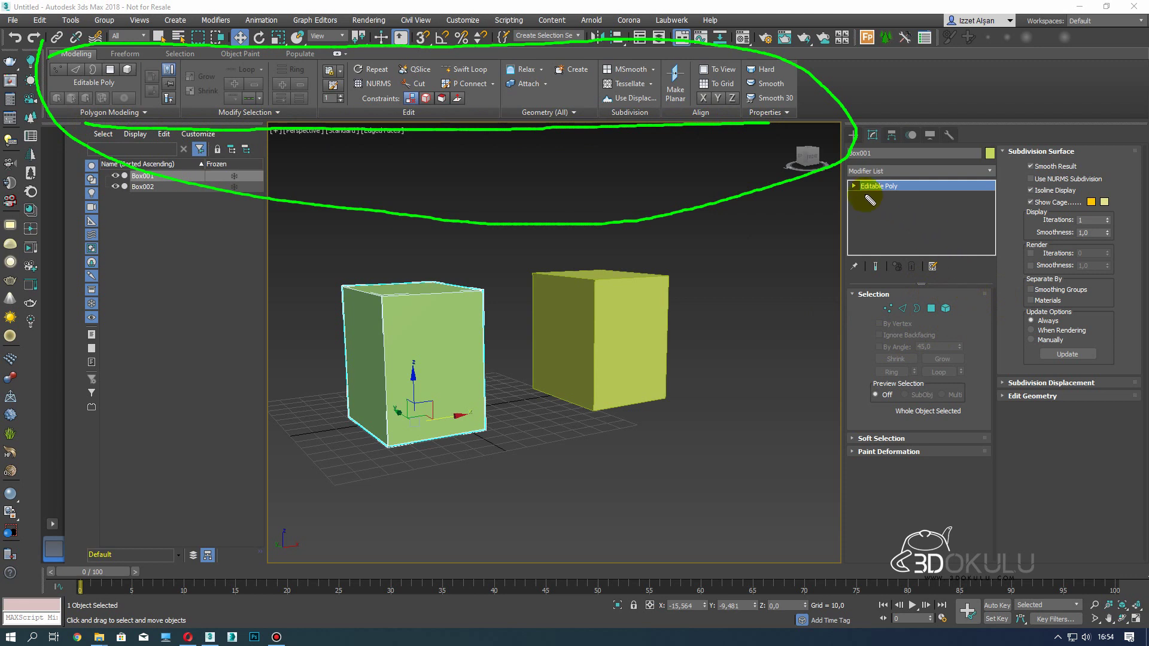
{"action": "mouse_move", "coordinate": [980, 286]}
{"action": "left_mouse_down"}
{"action": "mouse_move", "coordinate": [972, 423]}
{"action": "mouse_move", "coordinate": [979, 288]}
{"action": "left_mouse_up"}
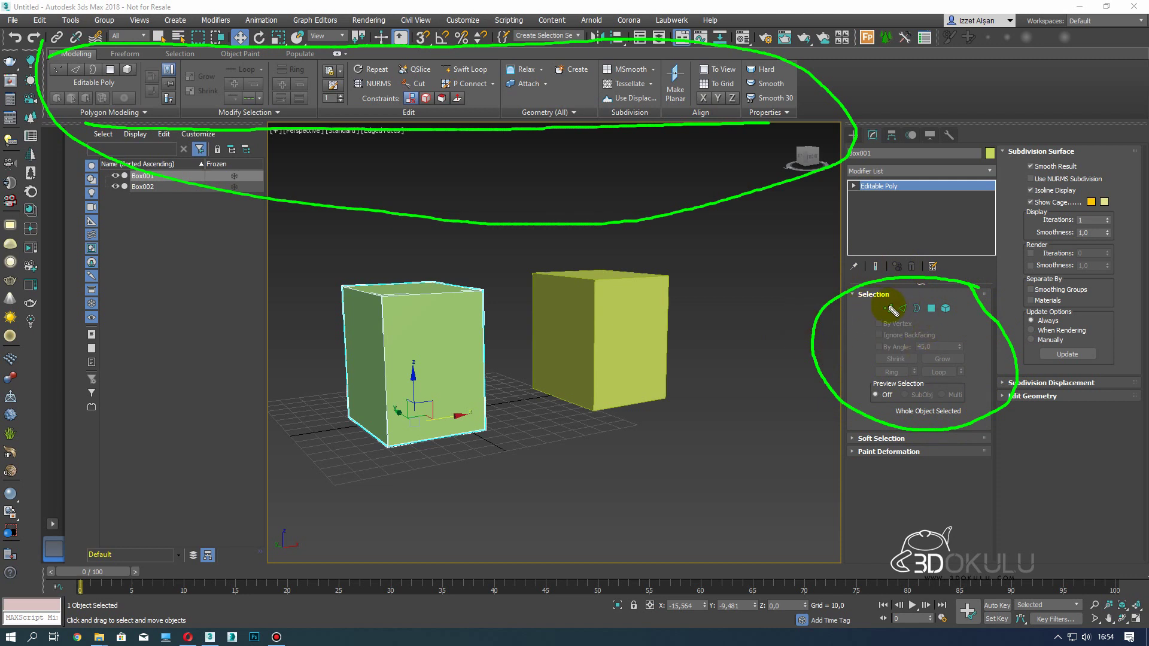
{"action": "mouse_move", "coordinate": [850, 324]}
{"action": "left_mouse_down"}
{"action": "mouse_move", "coordinate": [968, 321]}
{"action": "mouse_move", "coordinate": [542, 185]}
{"action": "mouse_move", "coordinate": [501, 105]}
{"action": "mouse_move", "coordinate": [512, 111]}
{"action": "left_mouse_up"}
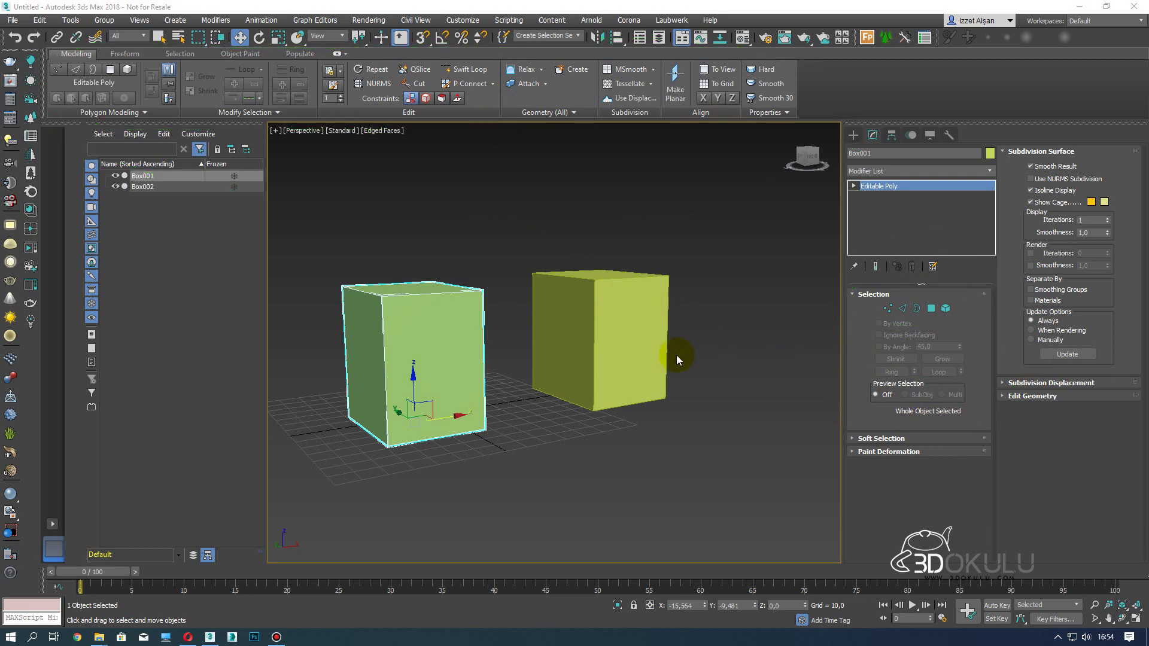
{"action": "left_click", "coordinate": [642, 345]}
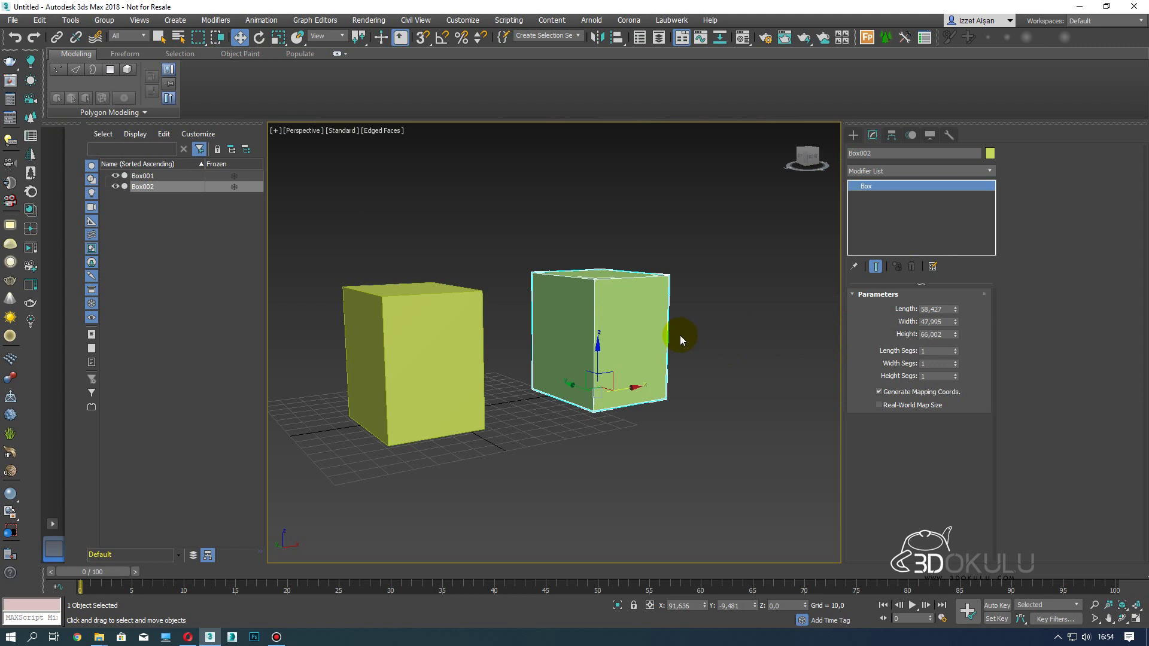
Try converting Box002 to Editable Poly, then undo that conversion
{"action": "left_click", "coordinate": [446, 372]}
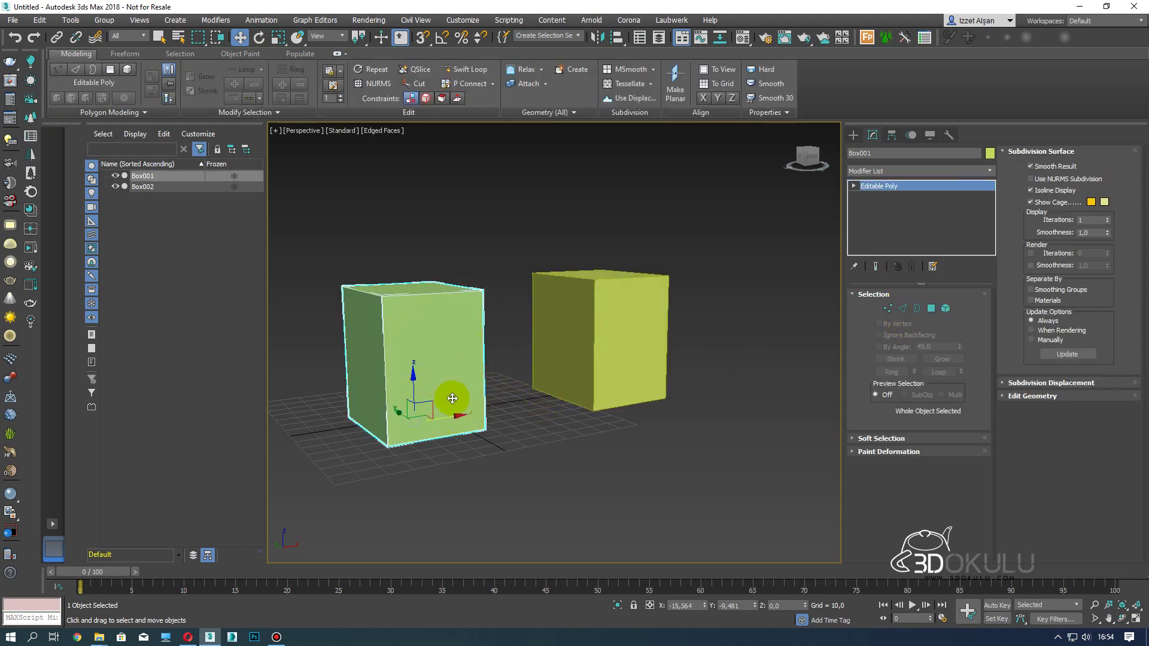
{"action": "key", "text": "ctrl+i"}
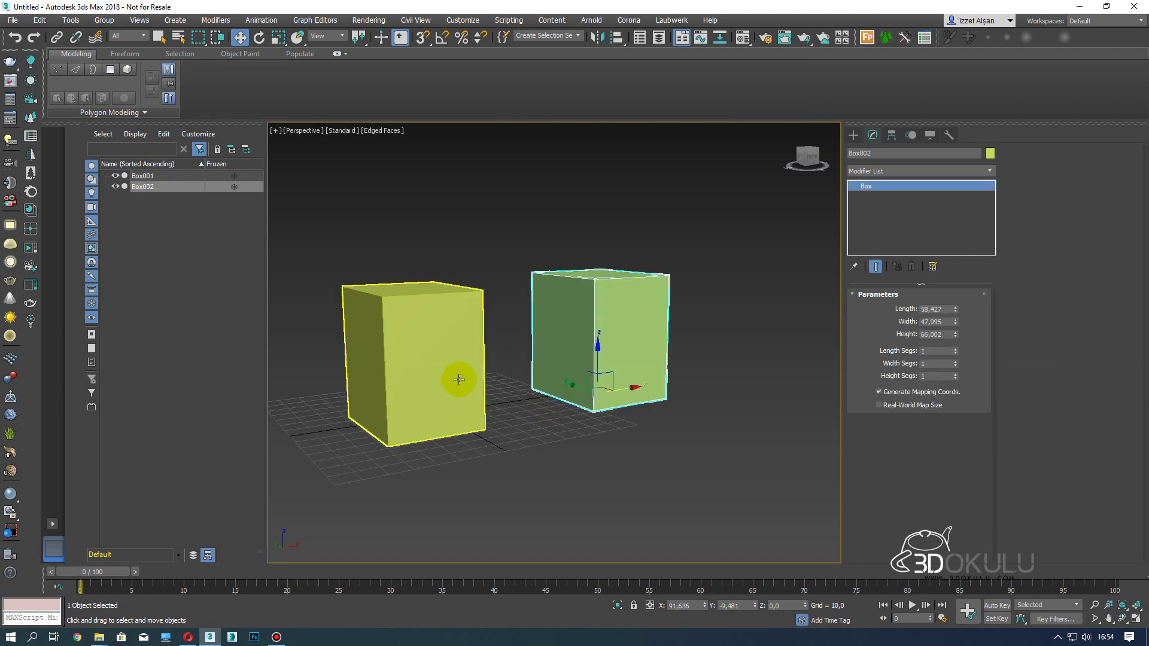
{"action": "right_click", "coordinate": [920, 217]}
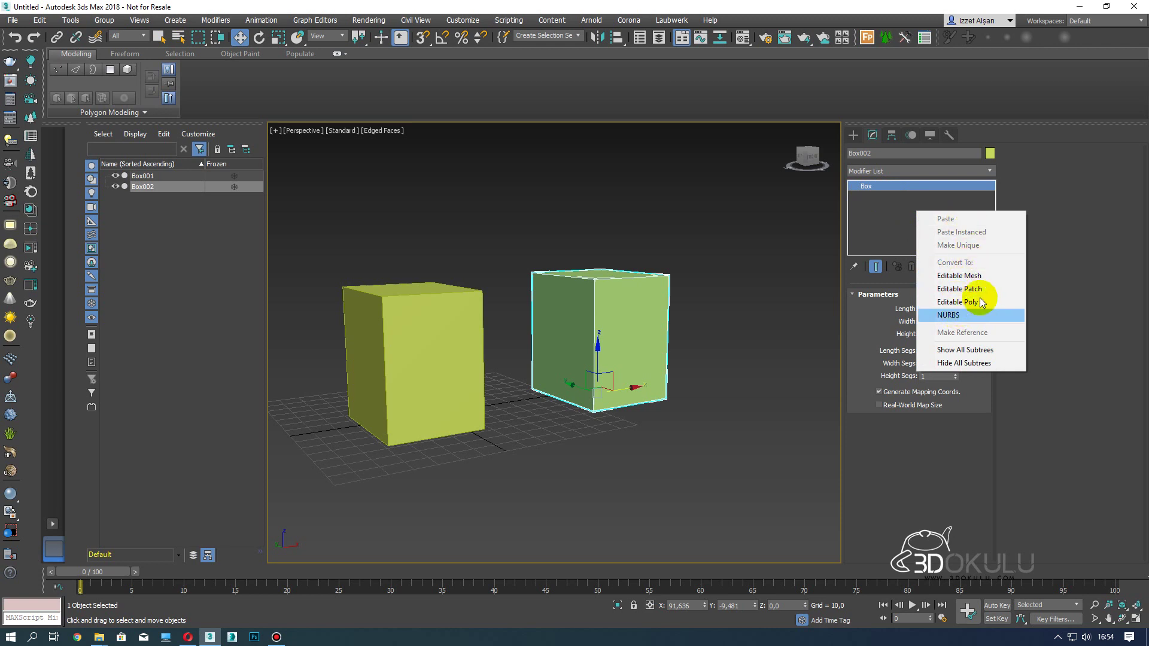
{"action": "left_click", "coordinate": [960, 301]}
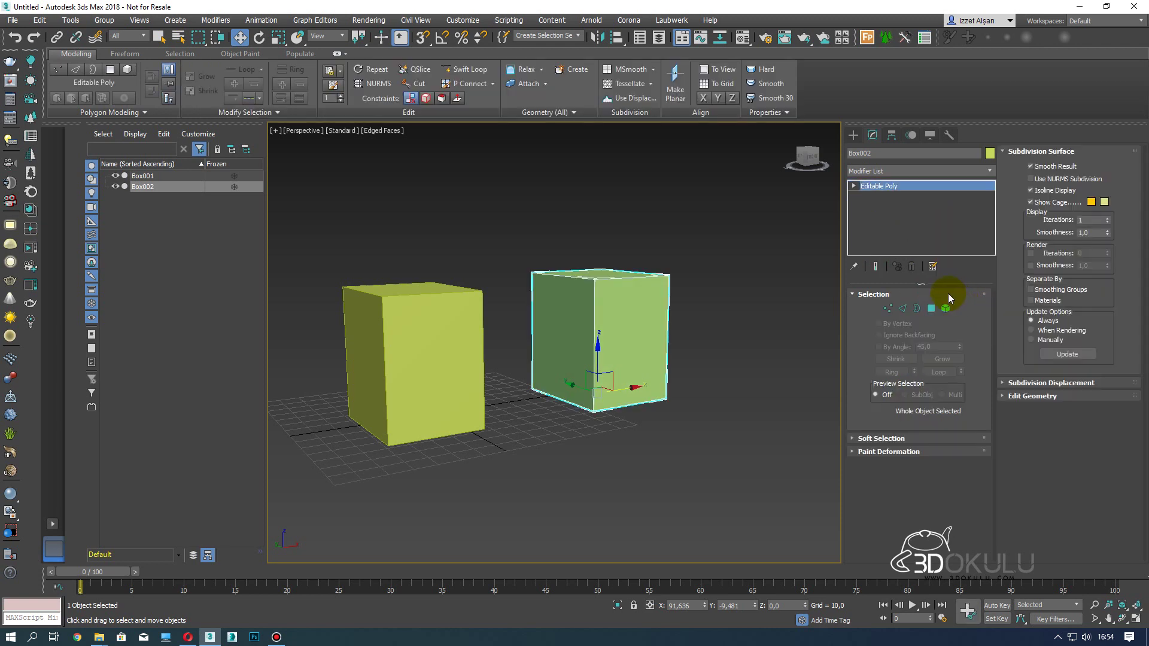
{"action": "key", "text": "ctrl+z"}
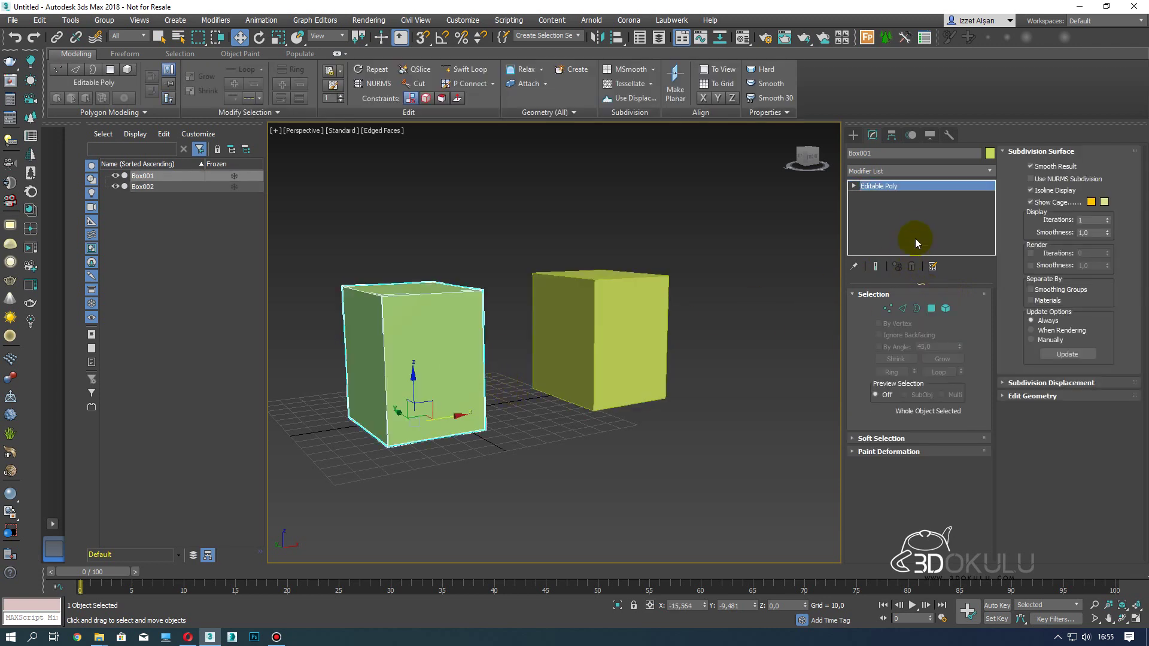
Convert the left box, Box001, to Editable Poly through the quad menu
{"action": "right_click", "coordinate": [918, 219]}
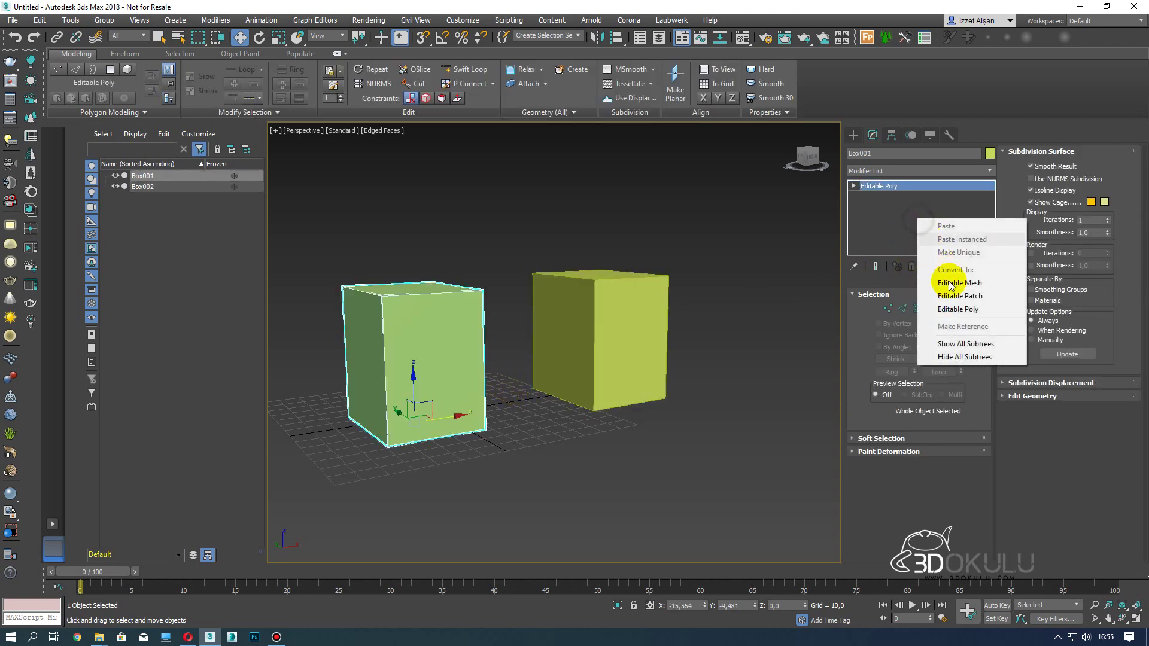
{"action": "left_click", "coordinate": [961, 311]}
{"action": "right_click", "coordinate": [448, 357]}
{"action": "mouse_move", "coordinate": [475, 480]}
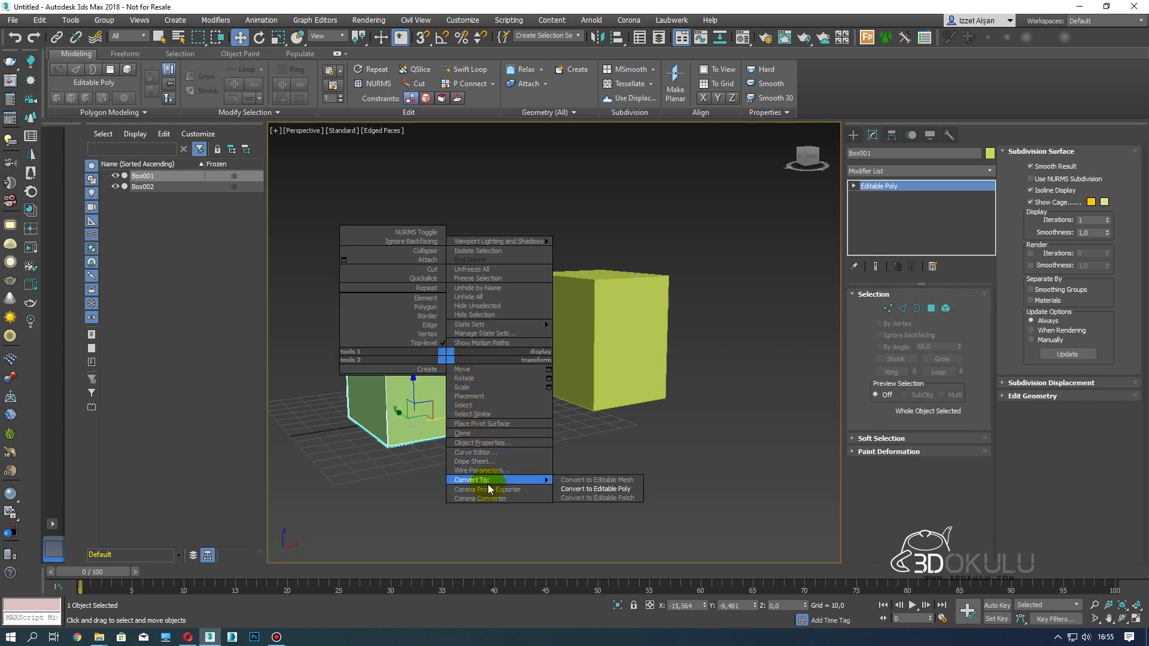
{"action": "left_click", "coordinate": [588, 490]}
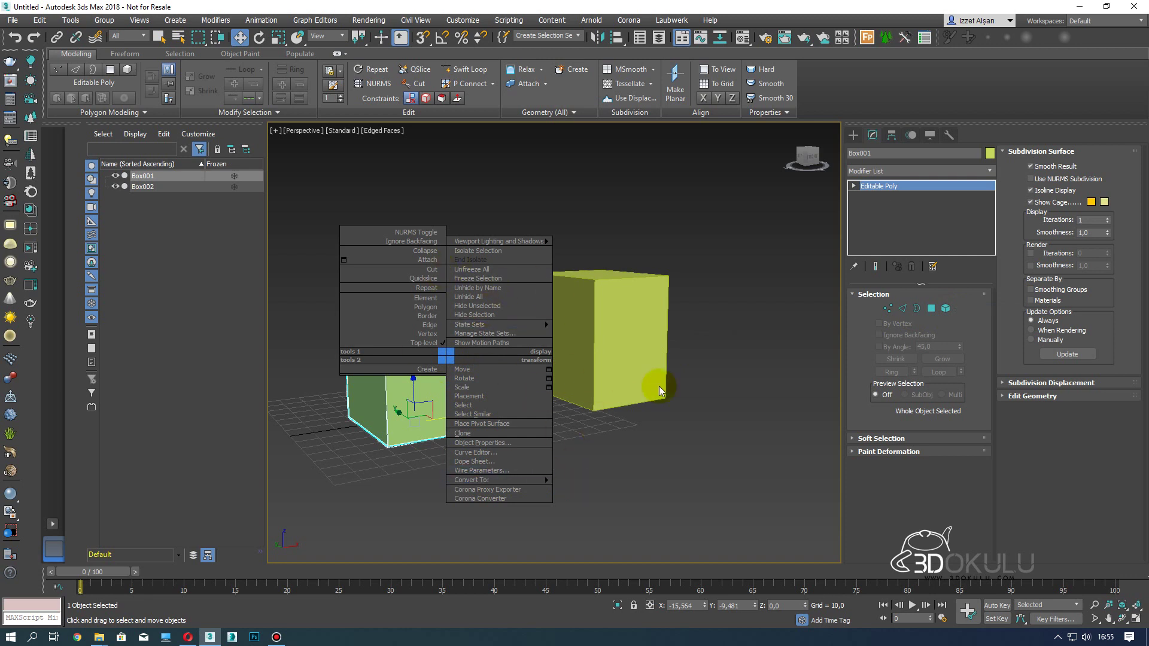
Add an Edit Poly modifier to Box002, then reselect Box001
{"action": "left_click", "coordinate": [637, 306]}
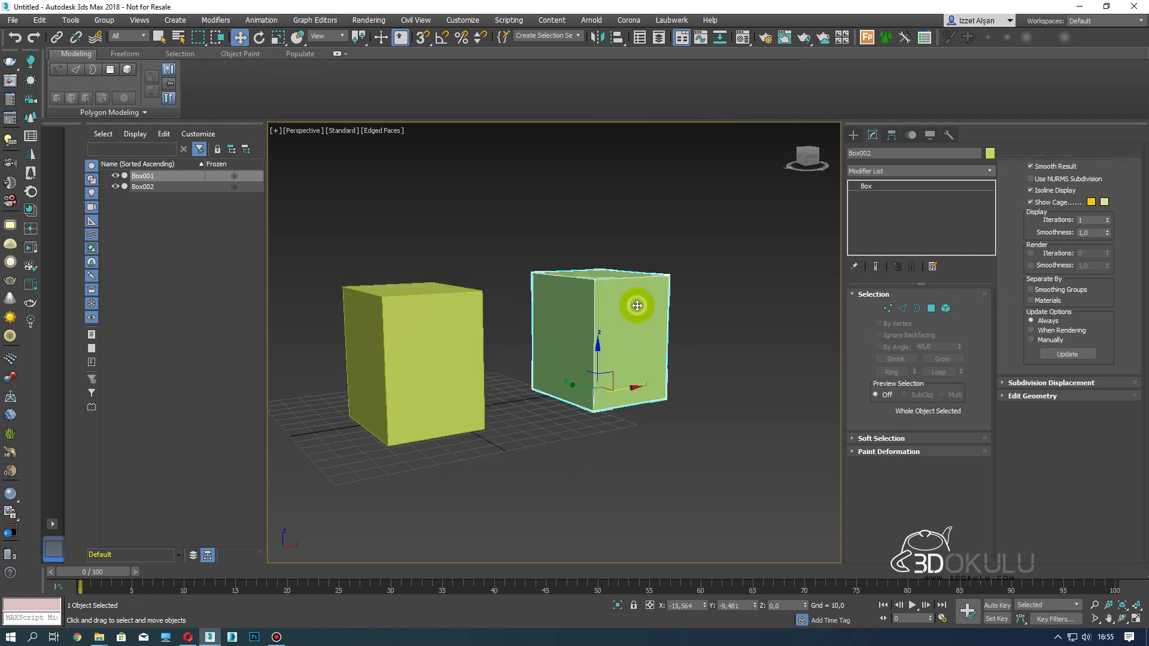
{"action": "left_click", "coordinate": [894, 172]}
{"action": "key", "text": "w"}
{"action": "key", "text": "e"}
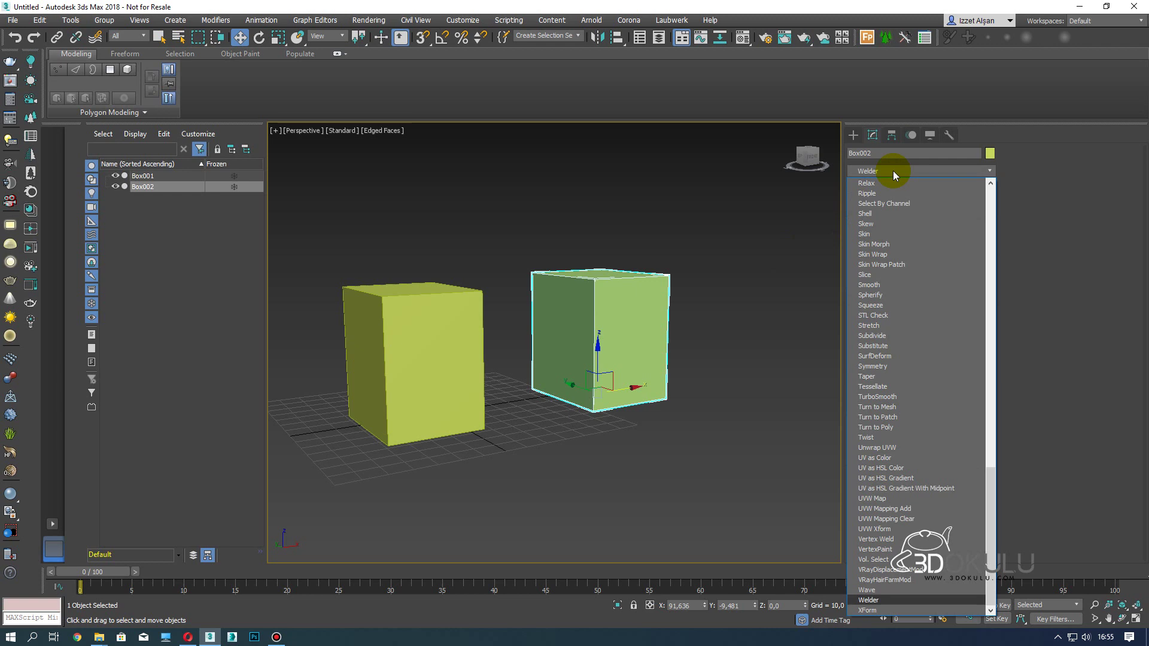
{"action": "left_click", "coordinate": [892, 171]}
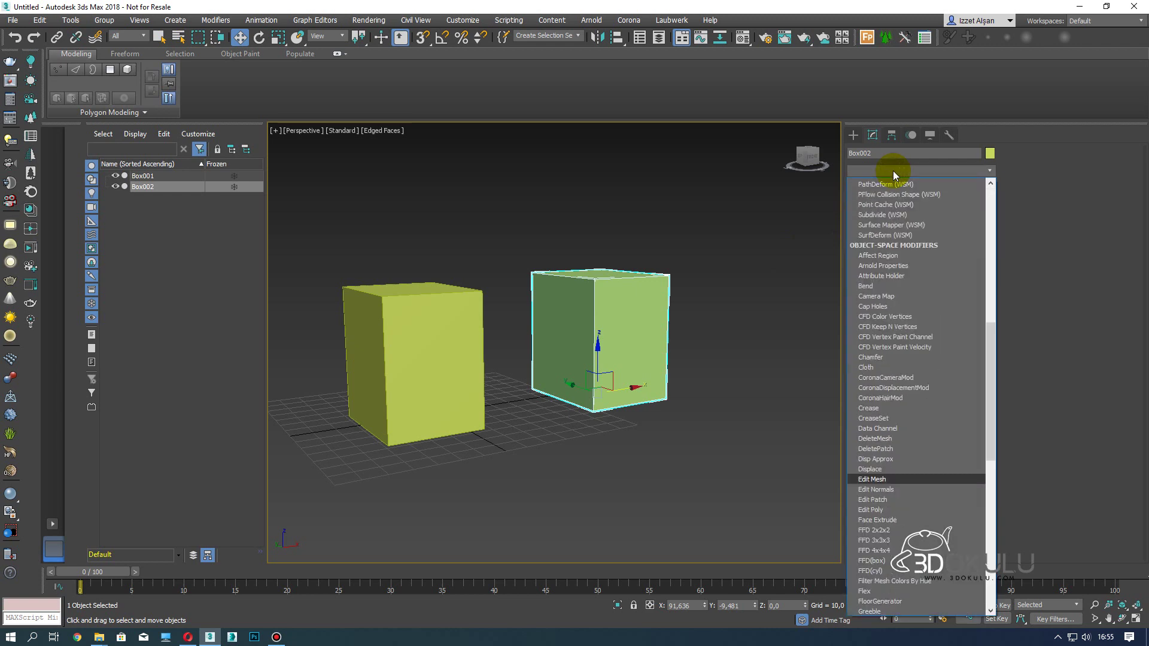
{"action": "left_click", "coordinate": [877, 197]}
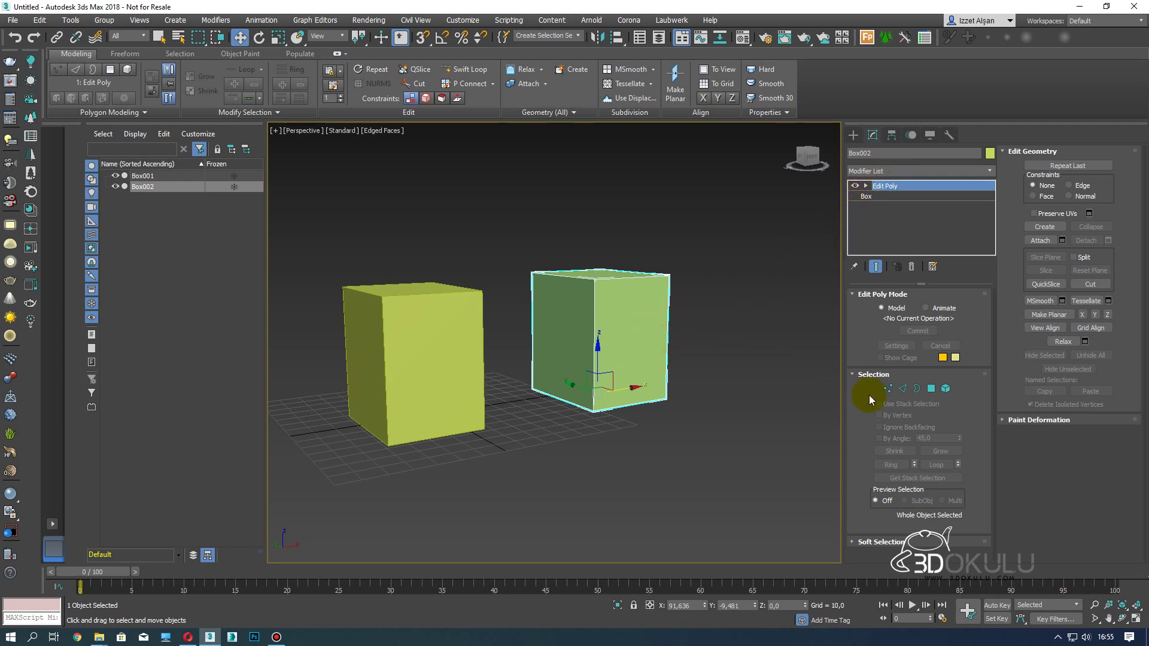
{"action": "left_click", "coordinate": [410, 346]}
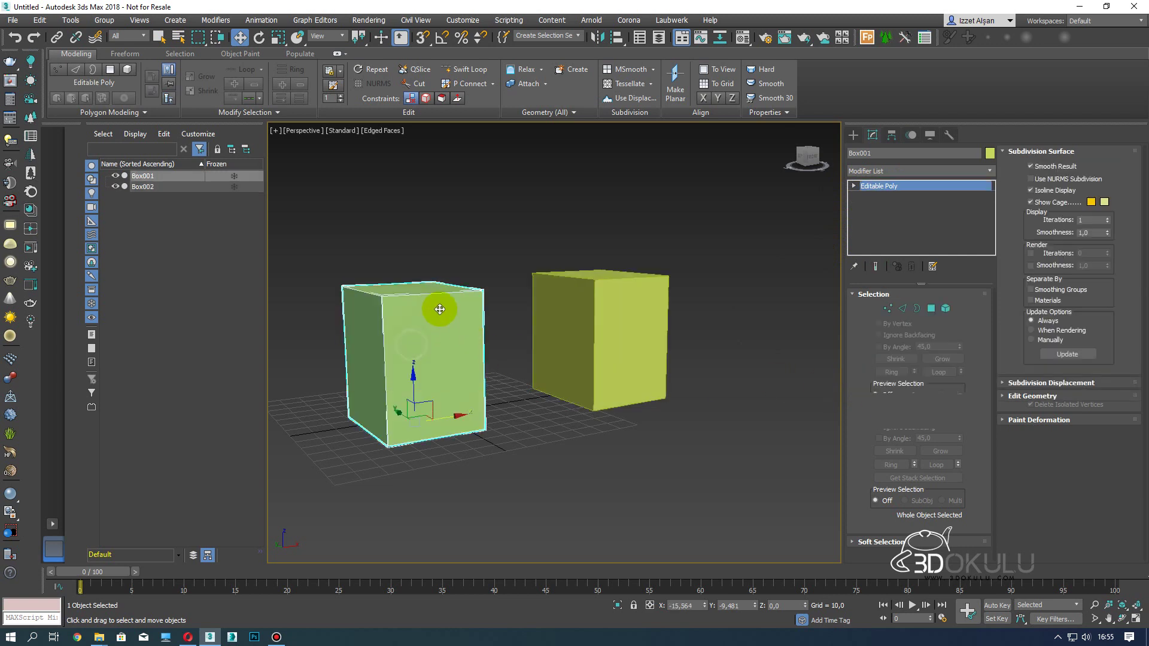
Raise one top vertex of Box001 on Z into a peak, then select Box002
{"action": "left_click", "coordinate": [889, 308]}
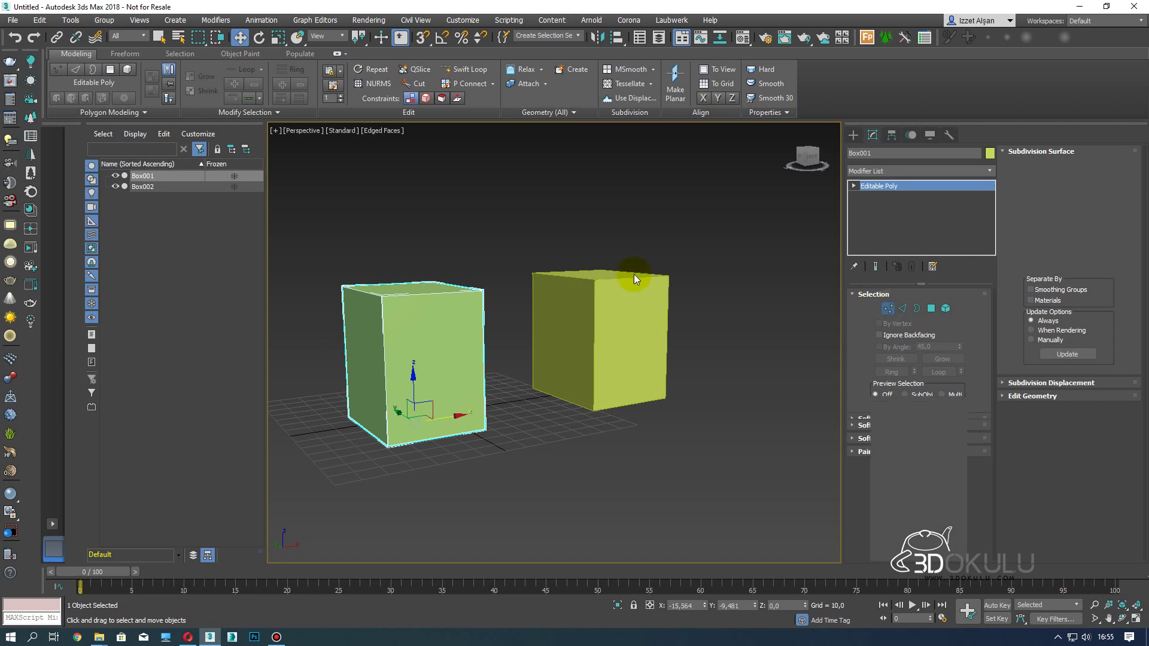
{"action": "left_click", "coordinate": [381, 295]}
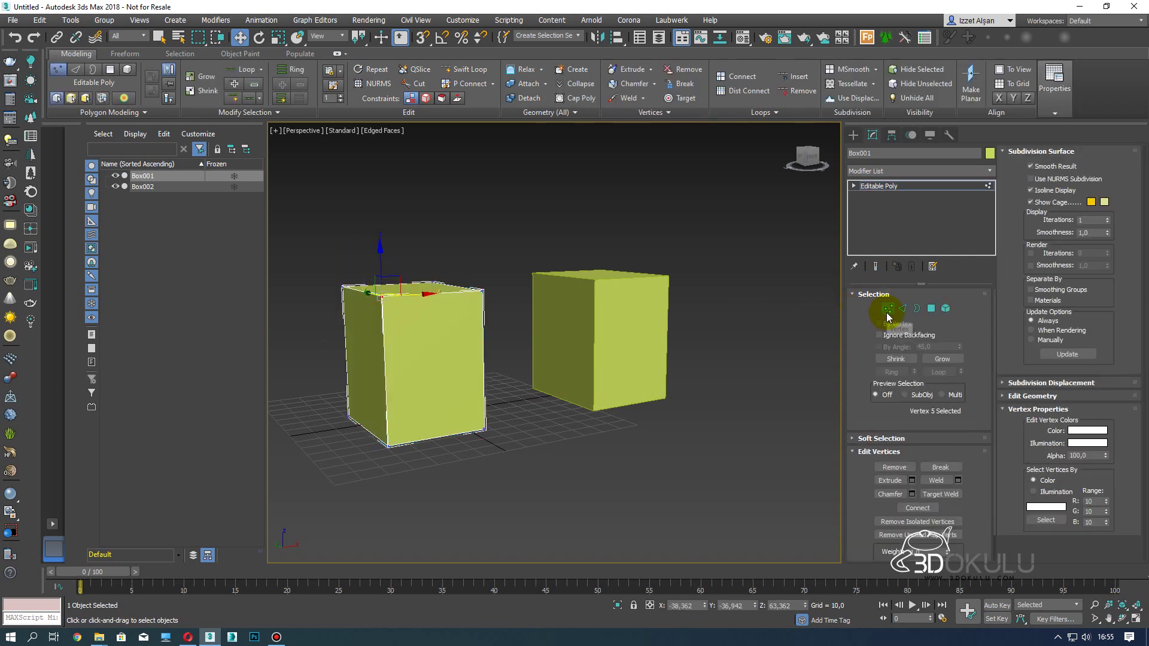
{"action": "left_click_drag", "start_coordinate": [381, 272], "coordinate": [379, 190]}
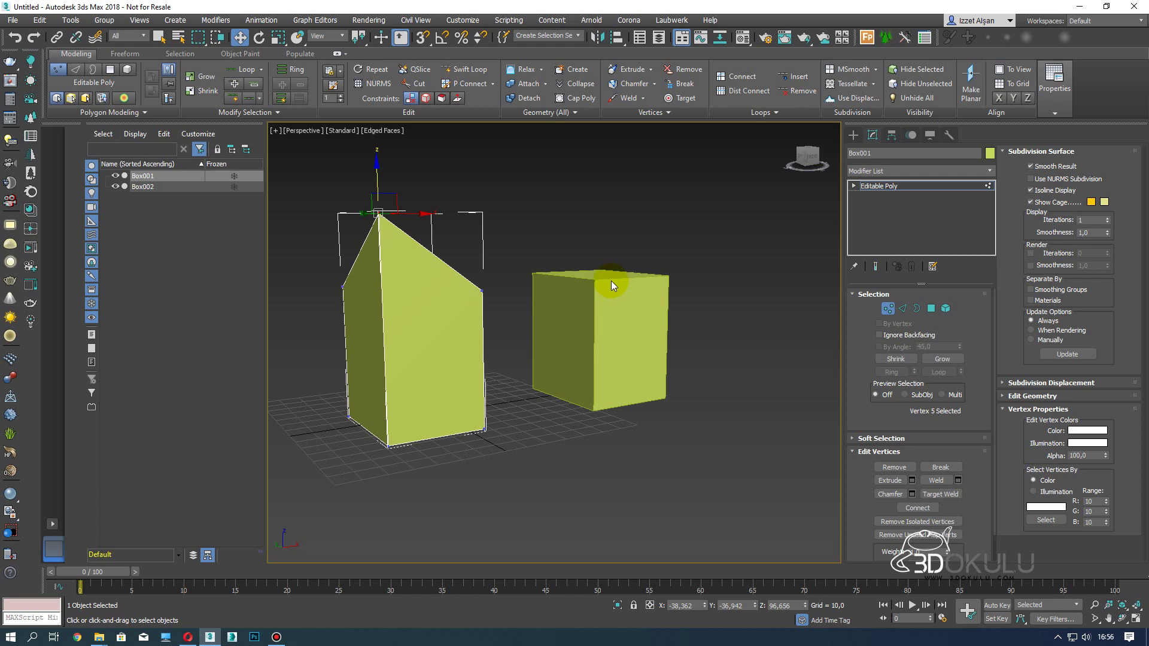
{"action": "left_click", "coordinate": [888, 309]}
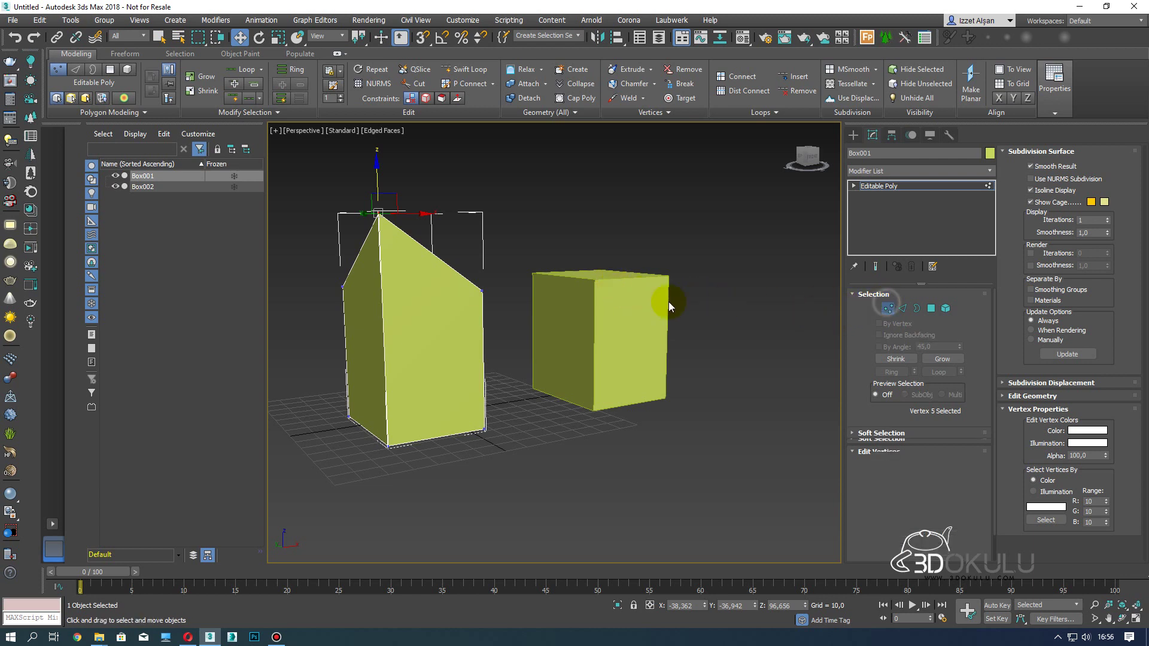
{"action": "left_click", "coordinate": [578, 299]}
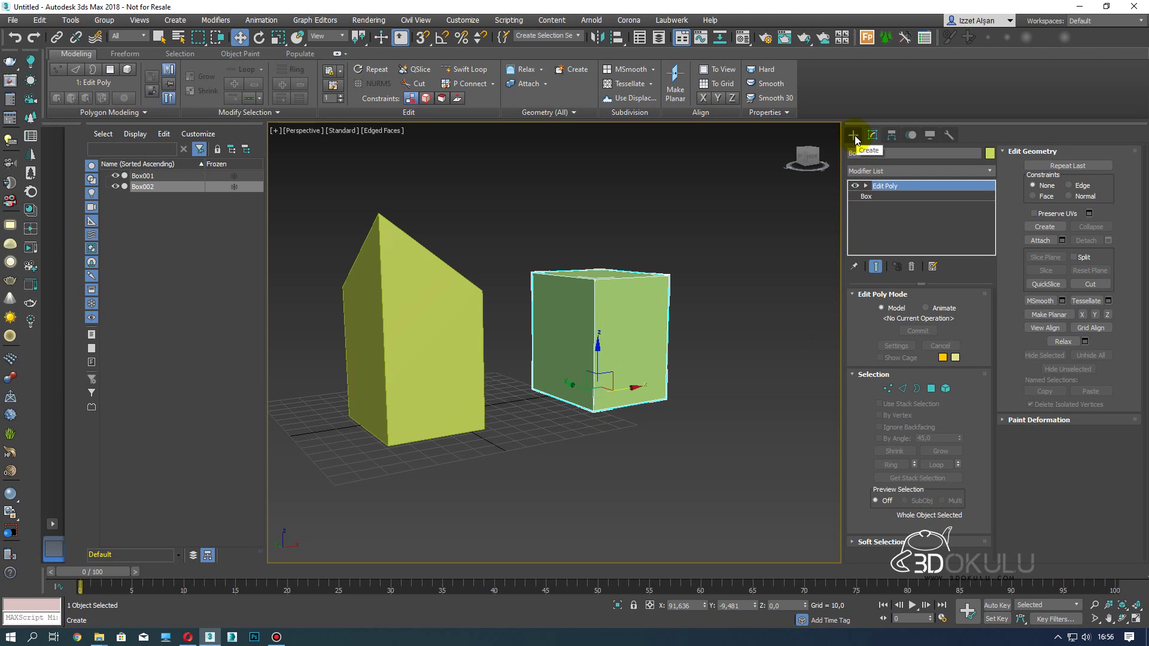
{"action": "left_click", "coordinate": [408, 341]}
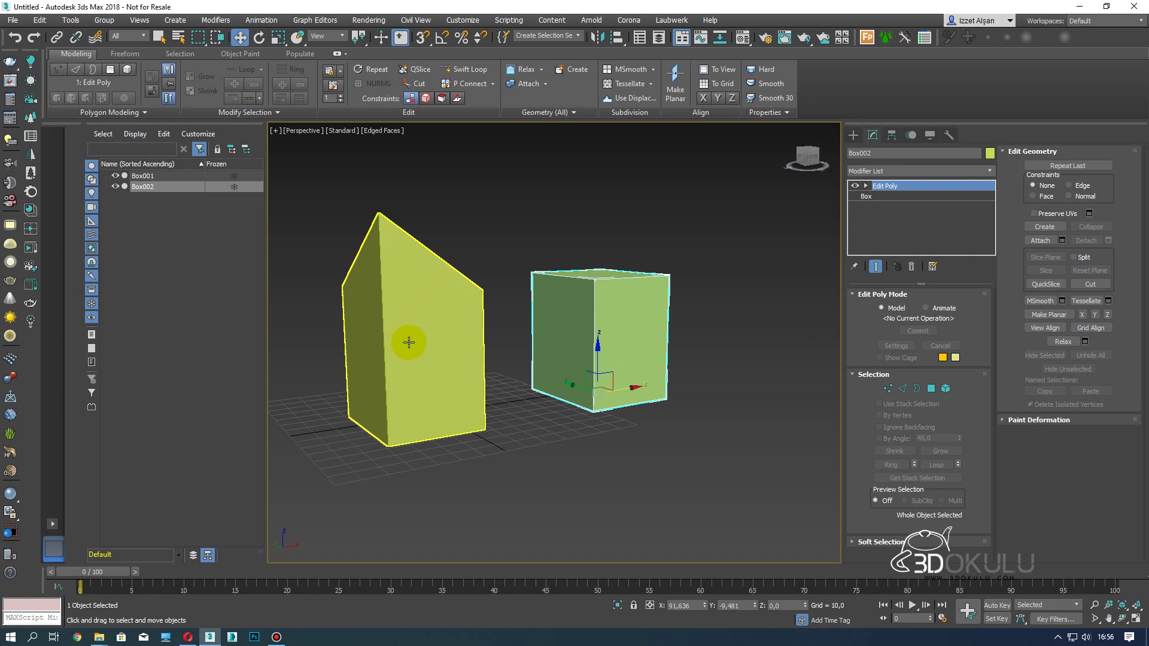
In Box002's Edit Poly modifier, lift the two top-centre vertices into a peaked roof
{"action": "left_click", "coordinate": [873, 187]}
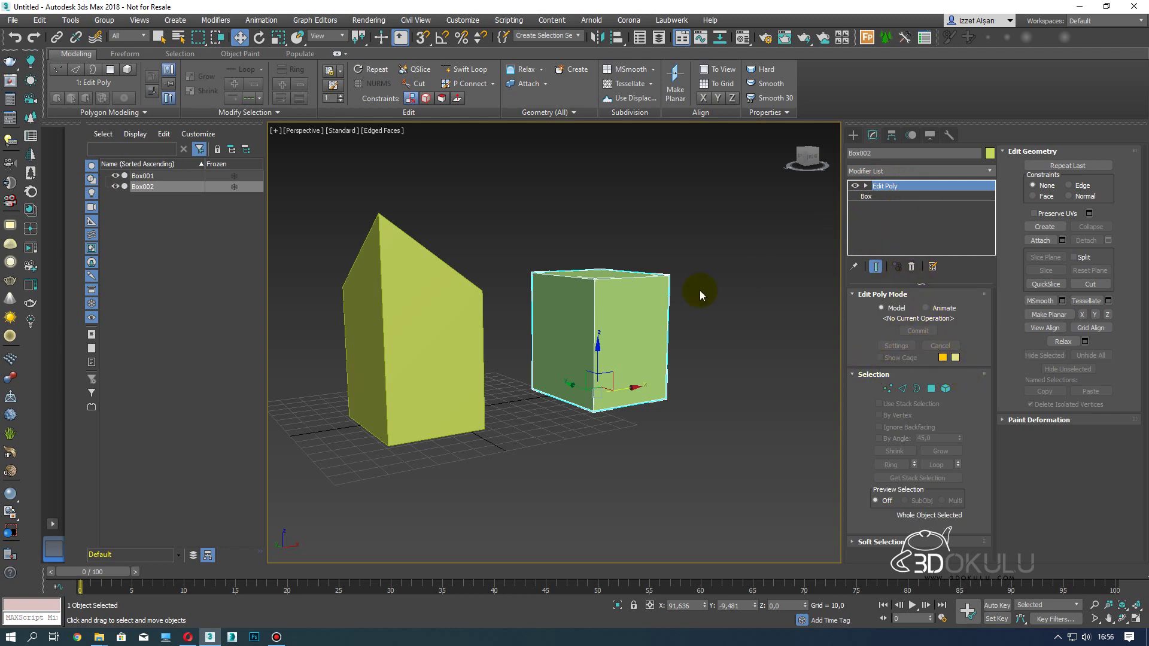
{"action": "left_click", "coordinate": [888, 389]}
{"action": "left_click_drag", "start_coordinate": [620, 258], "coordinate": [583, 286]}
{"action": "left_click_drag", "start_coordinate": [613, 170], "coordinate": [683, 210]}
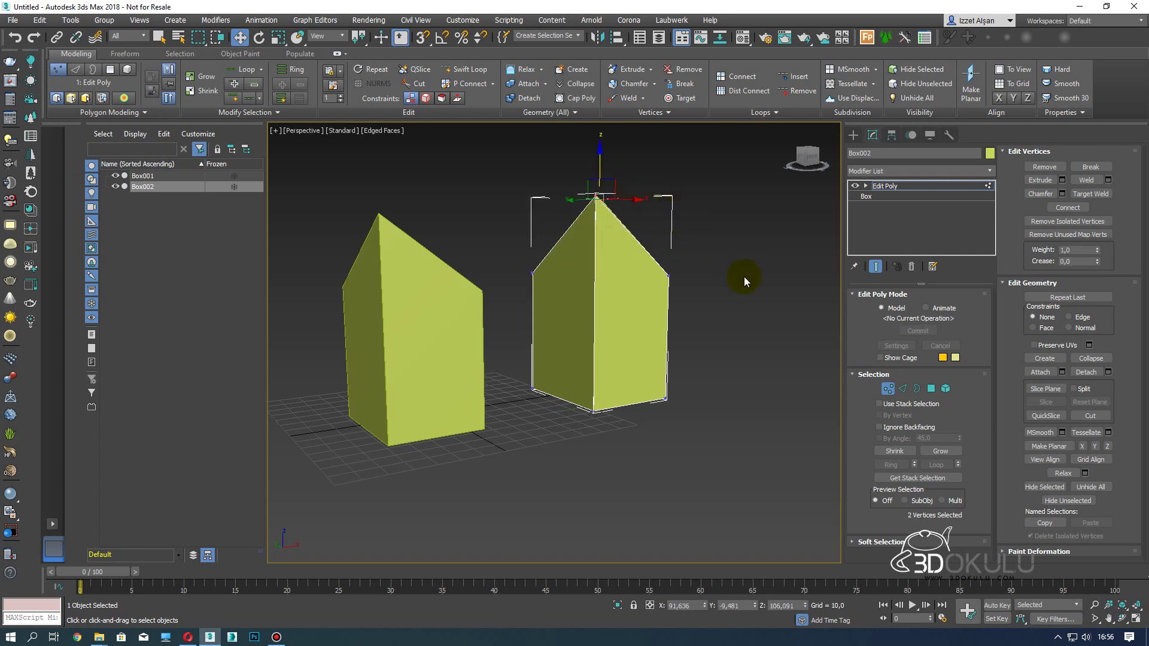
{"action": "middle_click_drag", "start_coordinate": [730, 292], "coordinate": [688, 298], "text": "alt"}
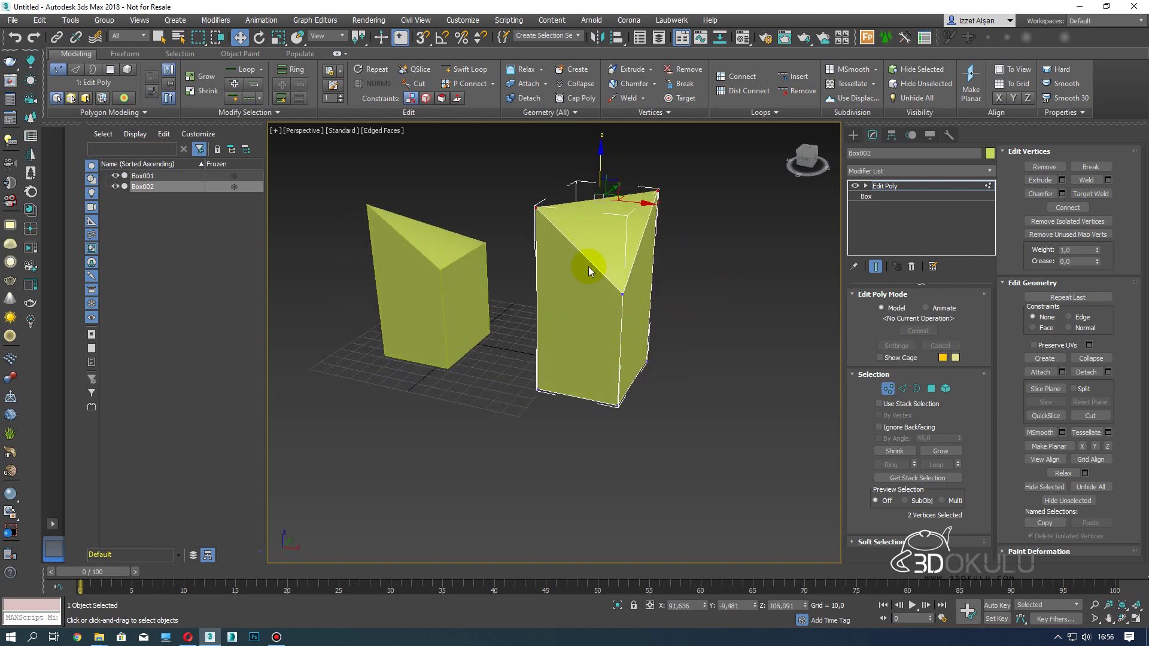
{"action": "middle_click_drag", "start_coordinate": [582, 335], "coordinate": [621, 323], "text": "alt"}
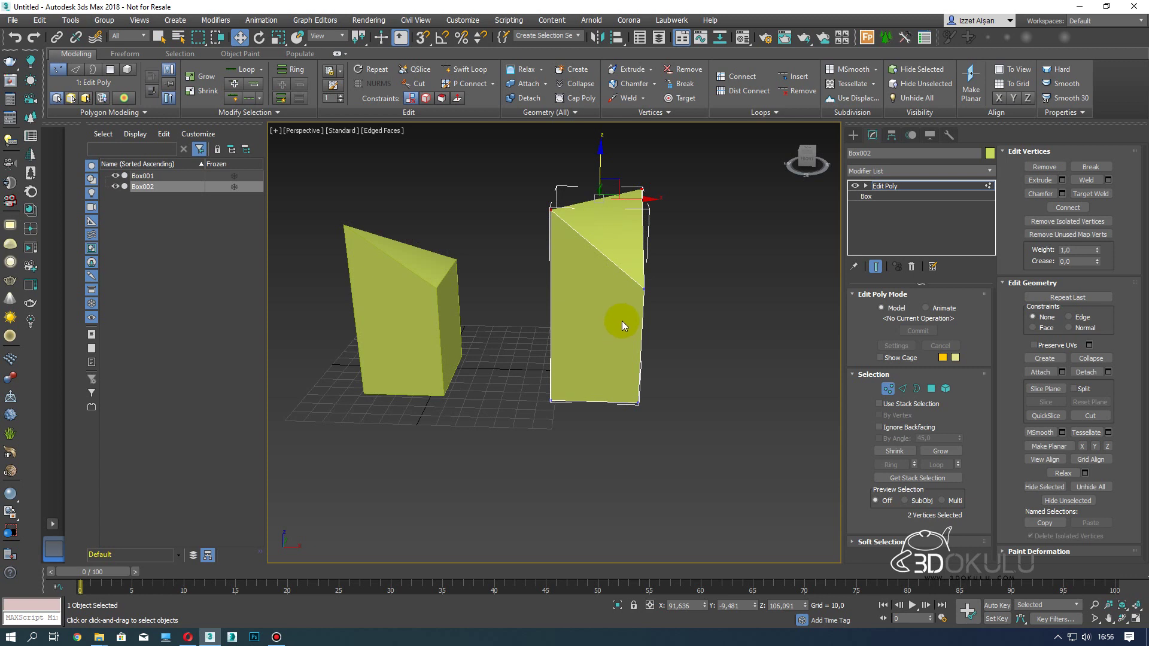
{"action": "left_click", "coordinate": [886, 390]}
{"action": "left_click", "coordinate": [860, 187]}
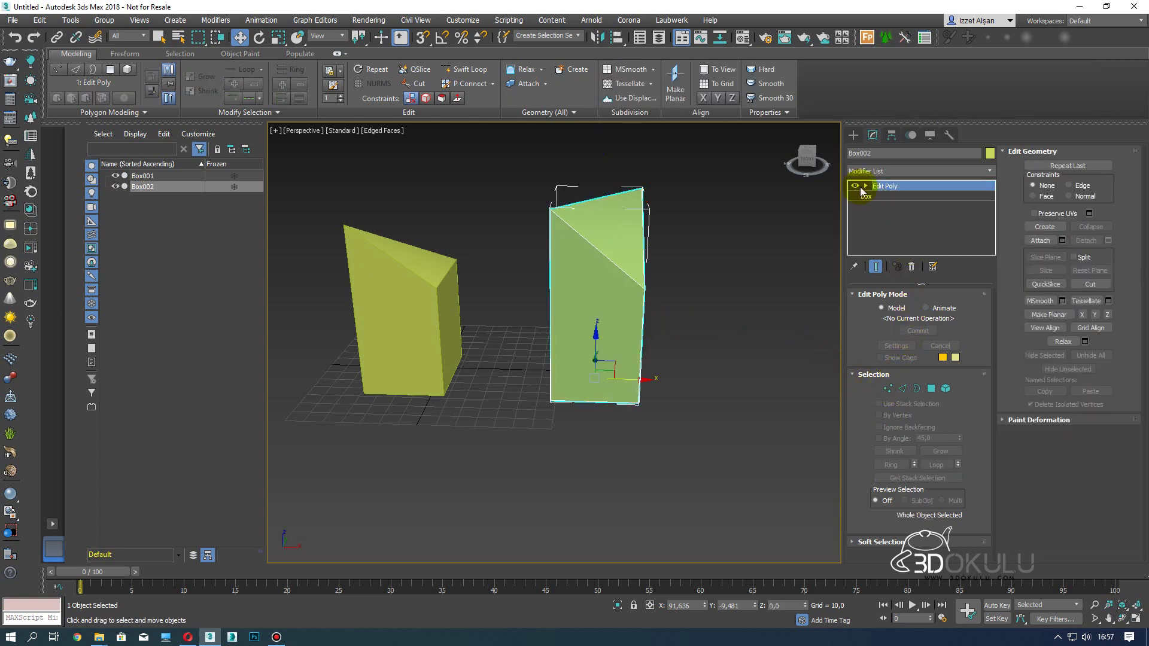
Toggle Box002's Edit Poly modifier off and on, then delete it from the stack
{"action": "left_click", "coordinate": [855, 186]}
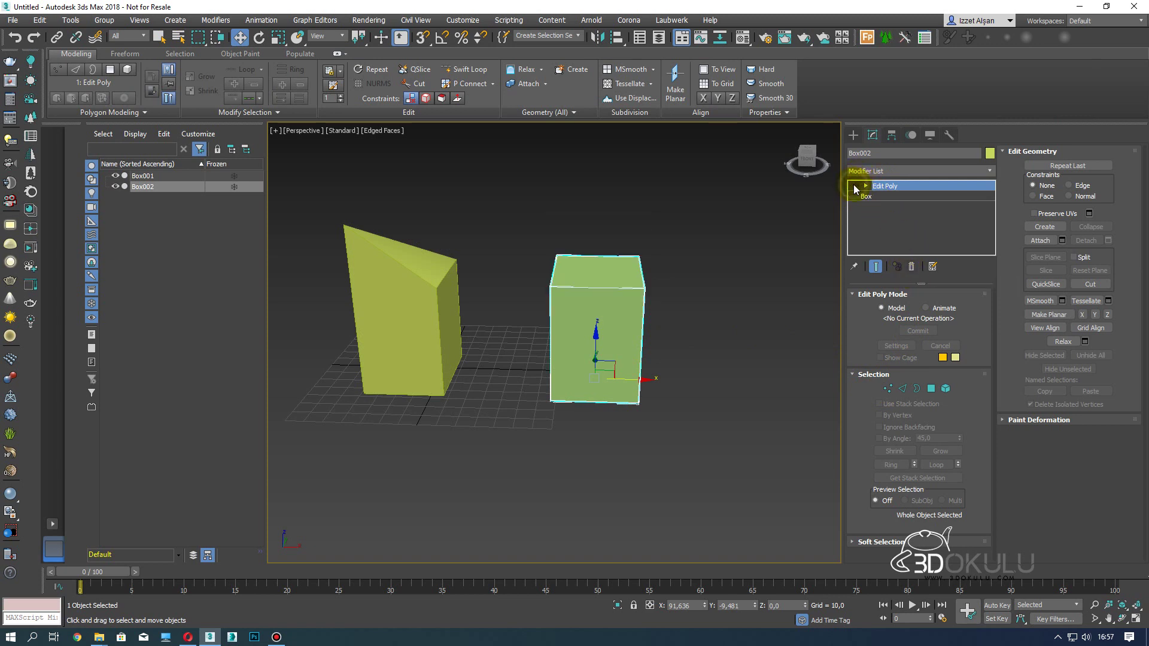
{"action": "left_click", "coordinate": [855, 187]}
{"action": "left_click", "coordinate": [912, 267]}
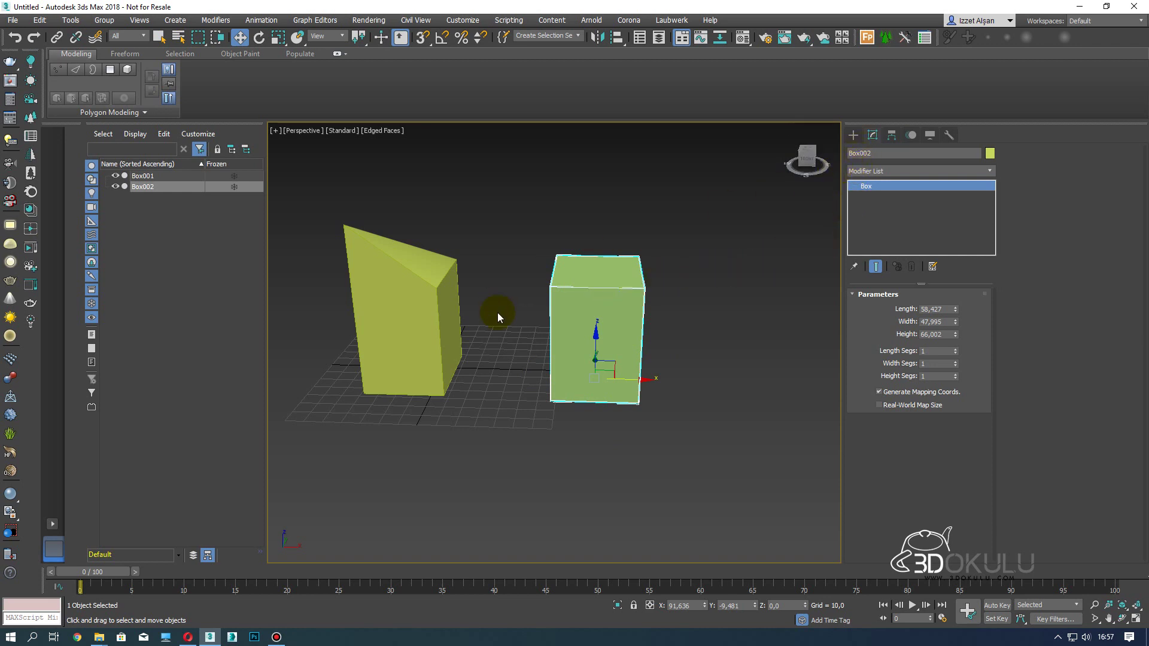
{"action": "middle_click_drag", "start_coordinate": [497, 313], "coordinate": [532, 312]}
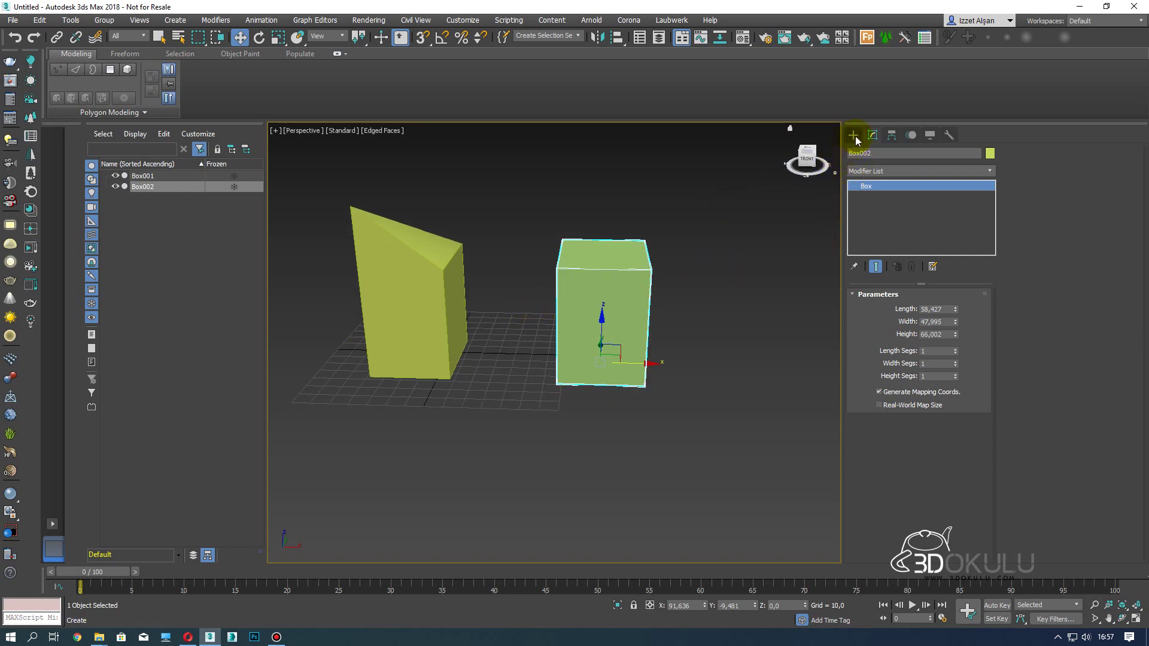
{"action": "left_click", "coordinate": [886, 171]}
Give Box002 a new Edit Poly modifier and create a third box, Box003, to its right
{"action": "key", "text": "e"}
{"action": "left_click", "coordinate": [867, 203]}
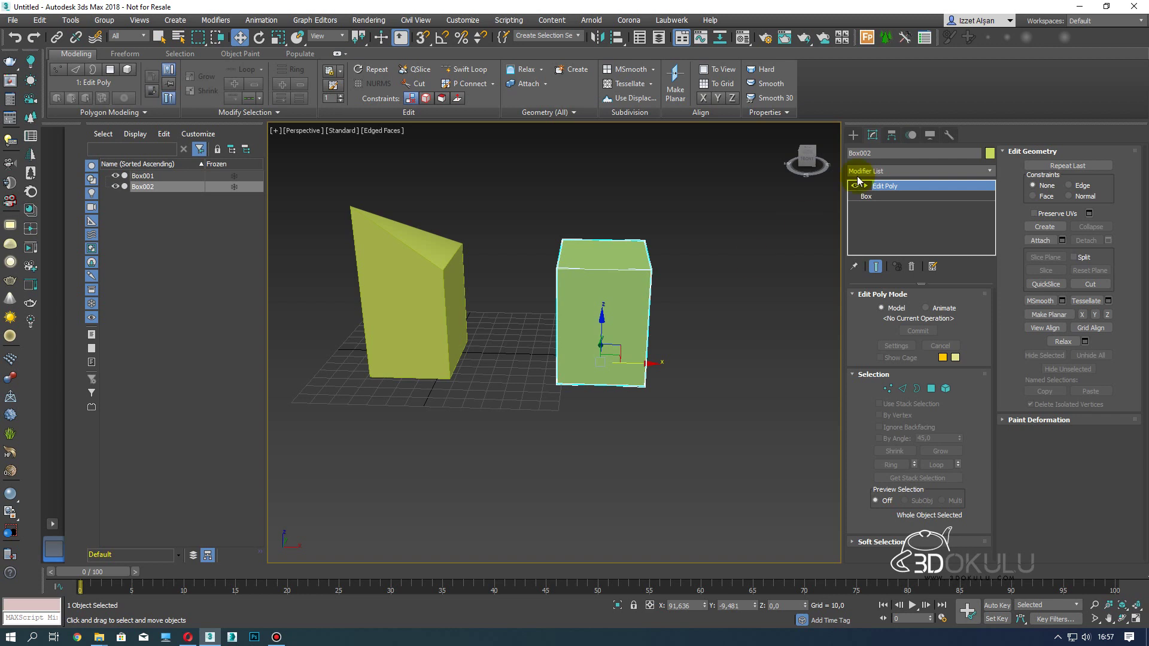
{"action": "left_click", "coordinate": [853, 135]}
{"action": "left_click", "coordinate": [895, 208]}
{"action": "left_click_drag", "start_coordinate": [739, 383], "coordinate": [775, 381]}
{"action": "left_click", "coordinate": [746, 290]}
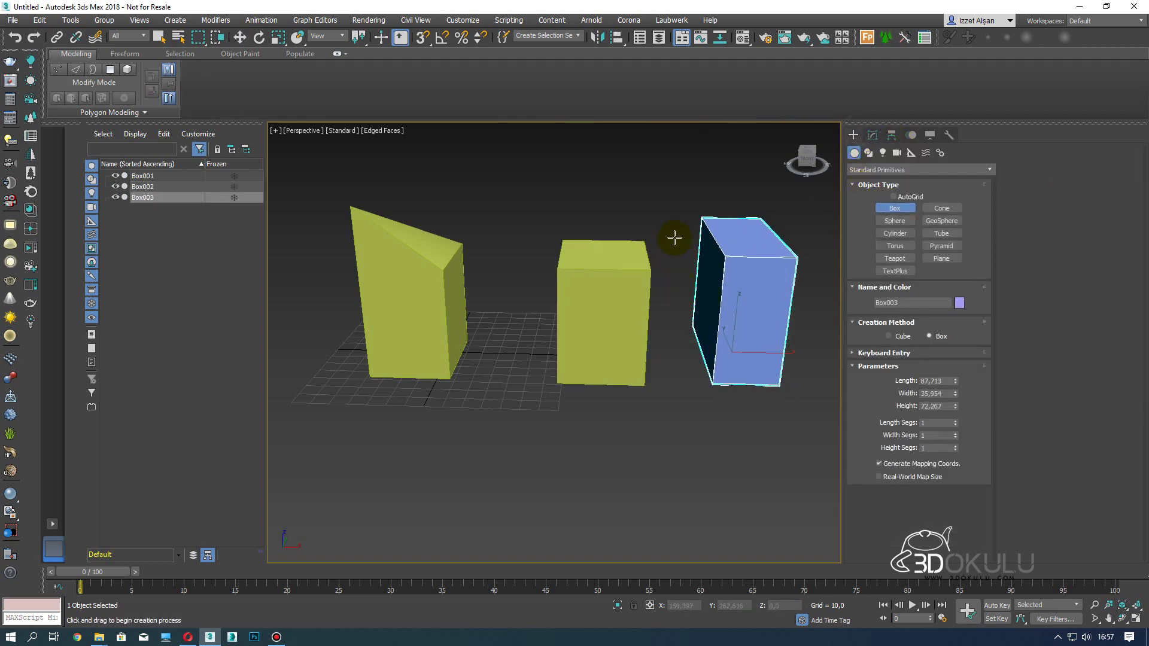
{"action": "key", "text": "w"}
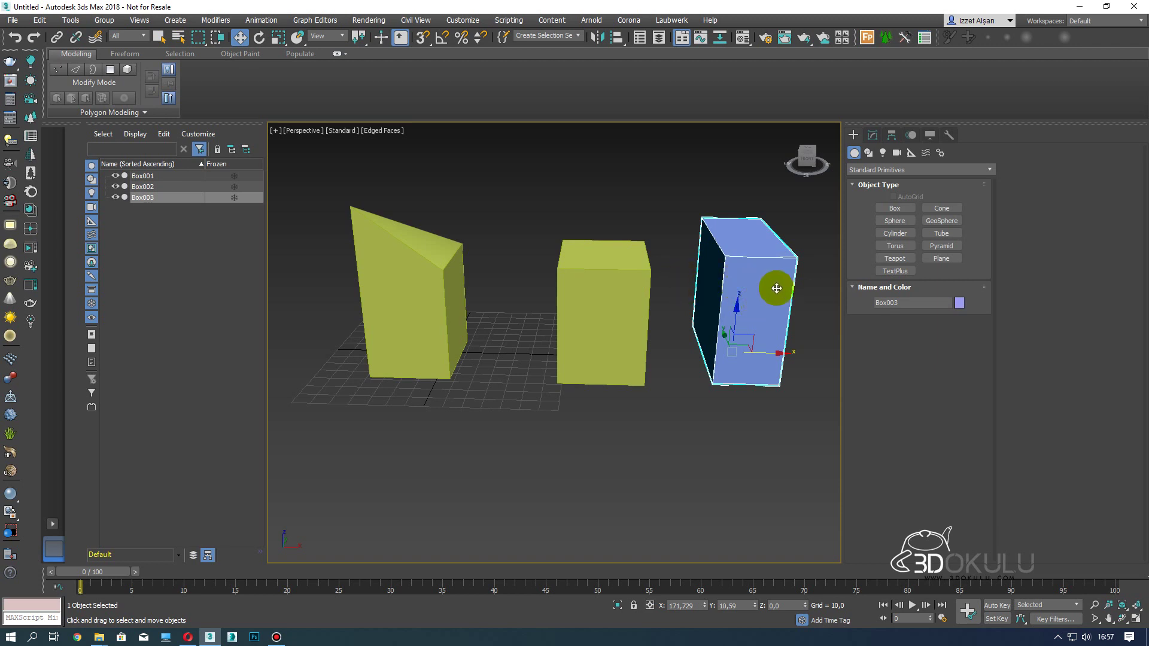
Orbit around the boxes, view Box003's parameters, then select the peaked Box001
{"action": "middle_click_drag", "start_coordinate": [668, 358], "coordinate": [705, 341], "text": "alt"}
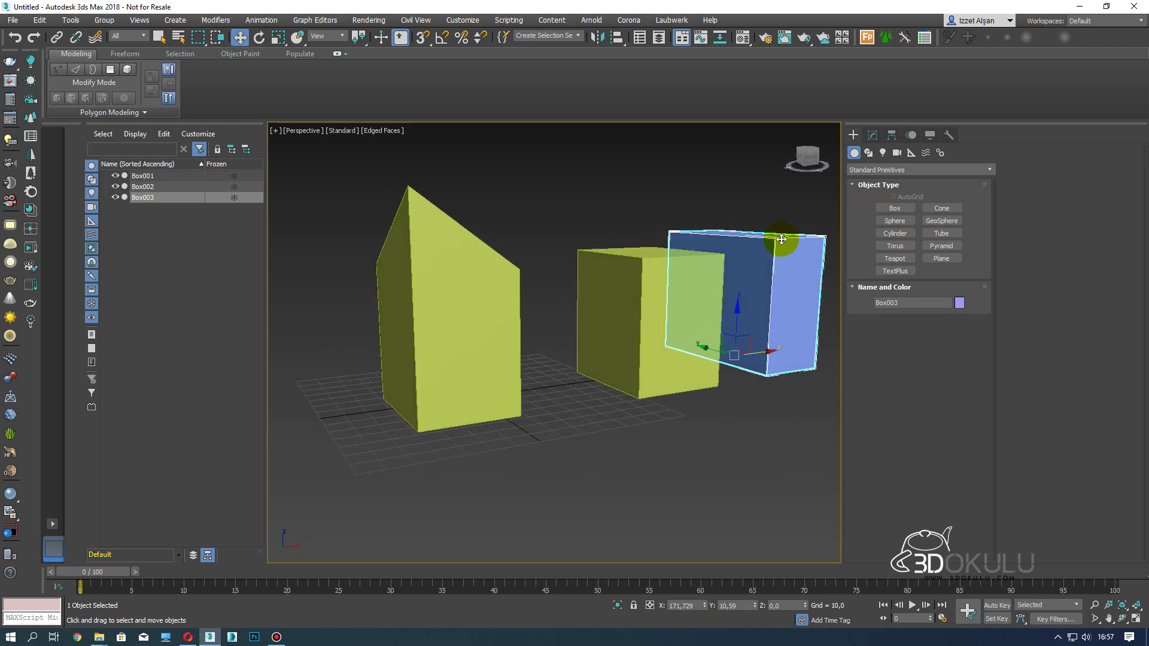
{"action": "middle_click_drag", "start_coordinate": [777, 243], "coordinate": [825, 197], "text": "alt"}
{"action": "left_click", "coordinate": [871, 135]}
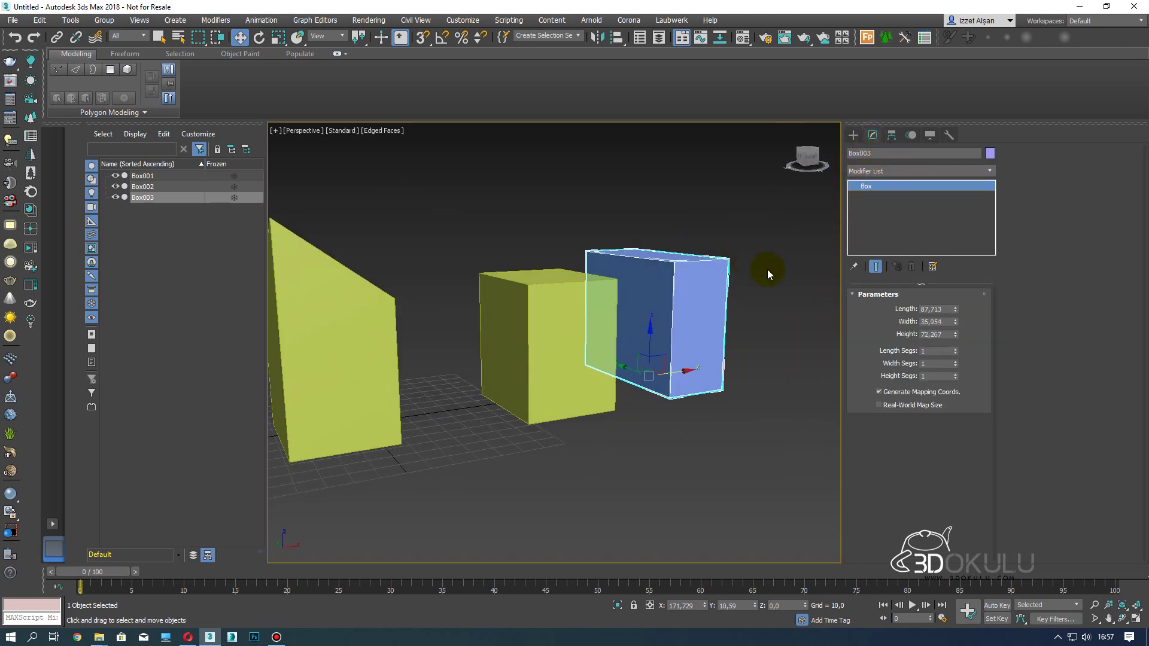
{"action": "middle_click_drag", "start_coordinate": [663, 257], "coordinate": [666, 277], "text": "alt"}
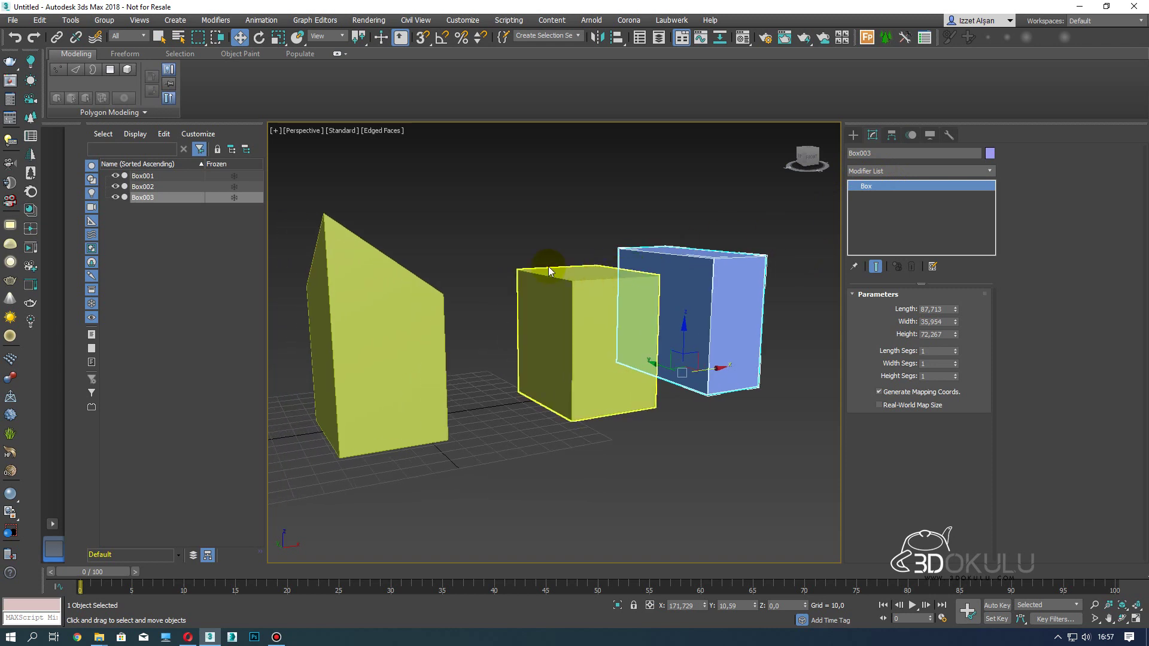
{"action": "left_click", "coordinate": [371, 315]}
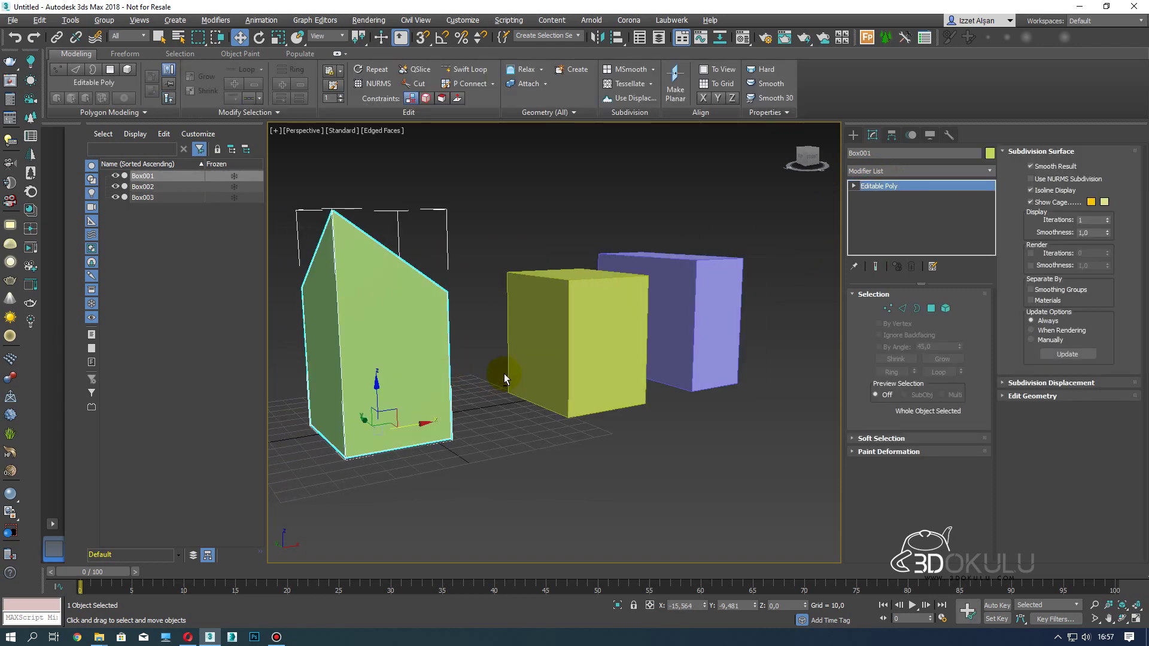
Toggle Box001's Vertex mode, collapse Subdivision Surface, and narrow the command panel to one column
{"action": "middle_click_drag", "start_coordinate": [504, 373], "coordinate": [536, 367]}
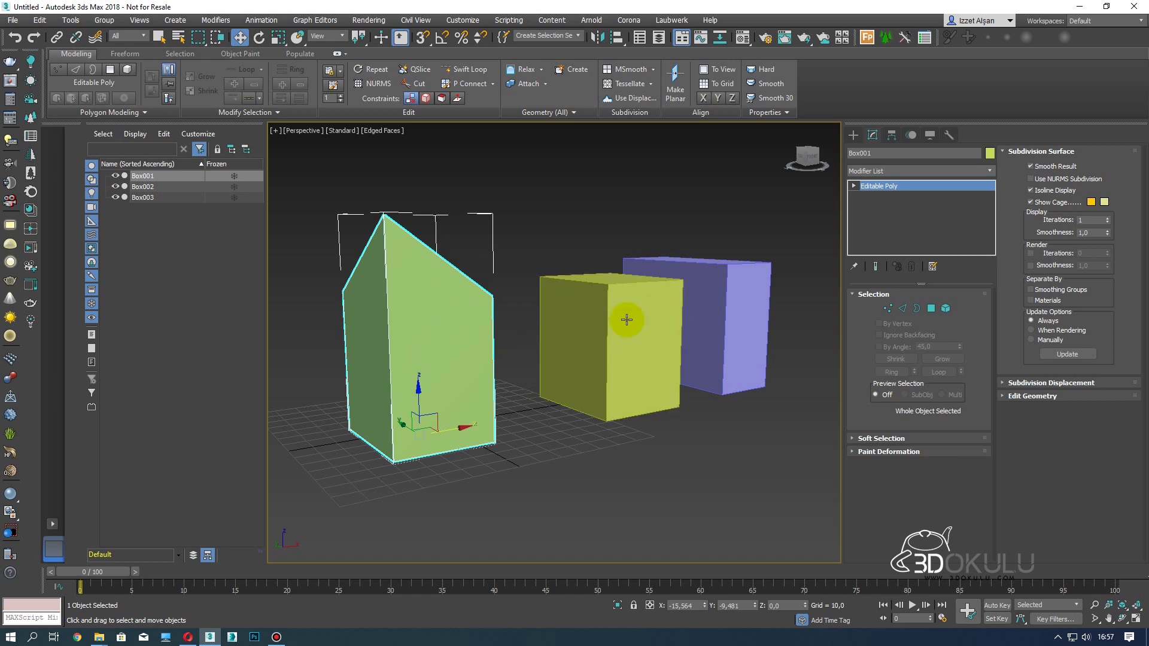
{"action": "right_click", "coordinate": [897, 219]}
{"action": "left_click", "coordinate": [925, 306]}
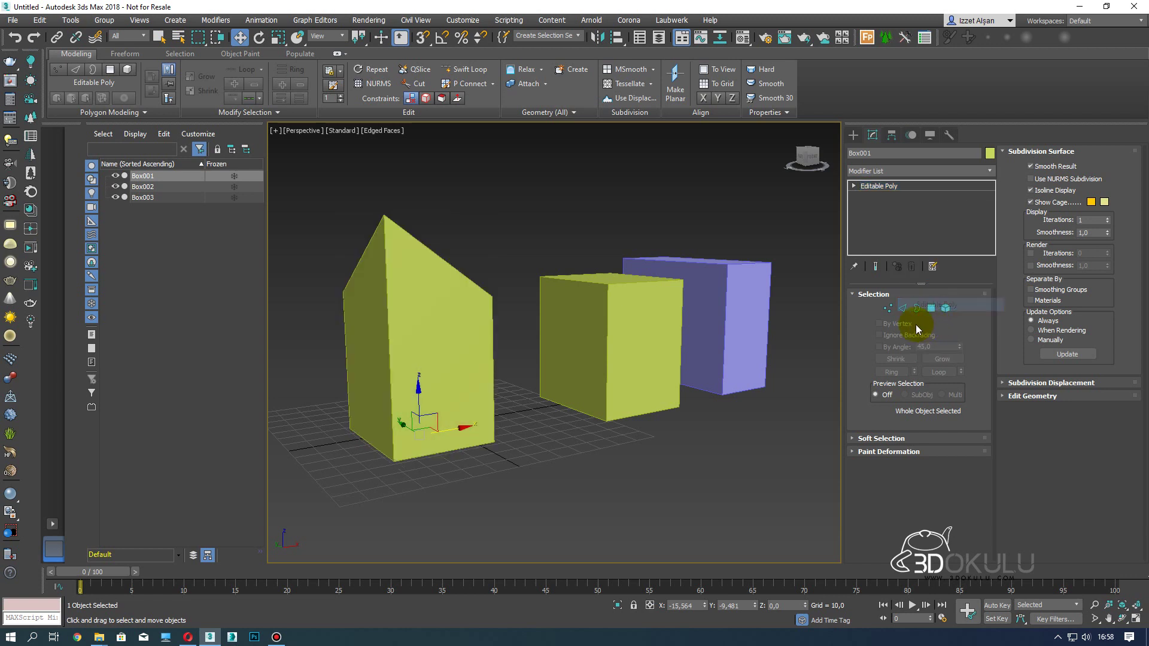
{"action": "left_click", "coordinate": [887, 308]}
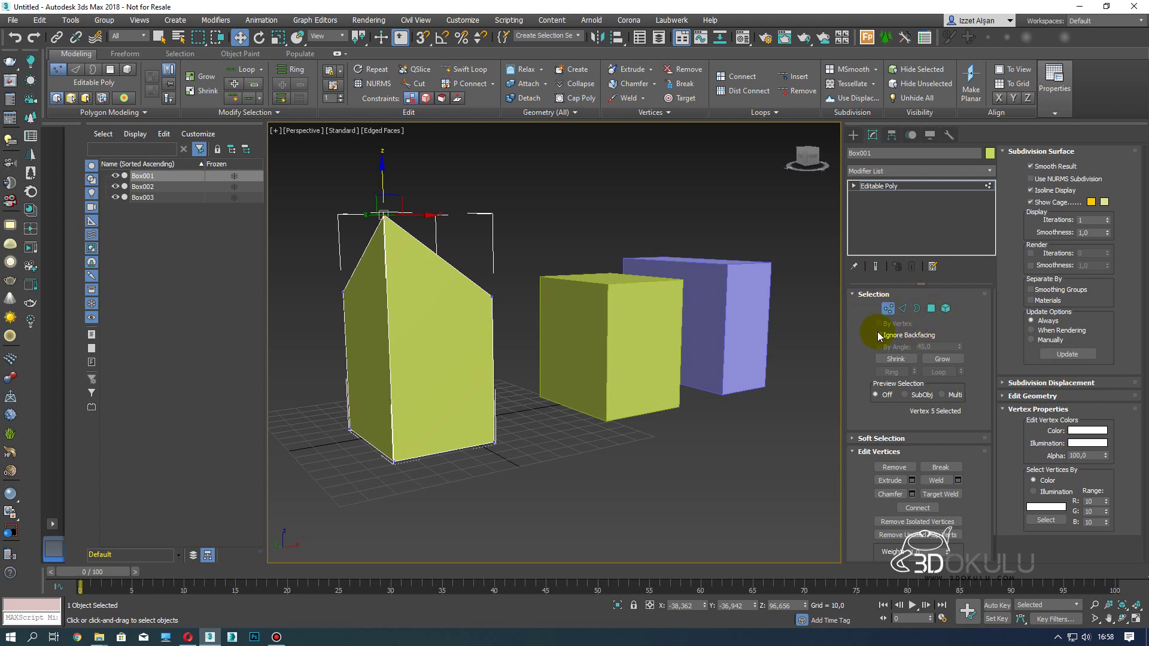
{"action": "left_click", "coordinate": [891, 310]}
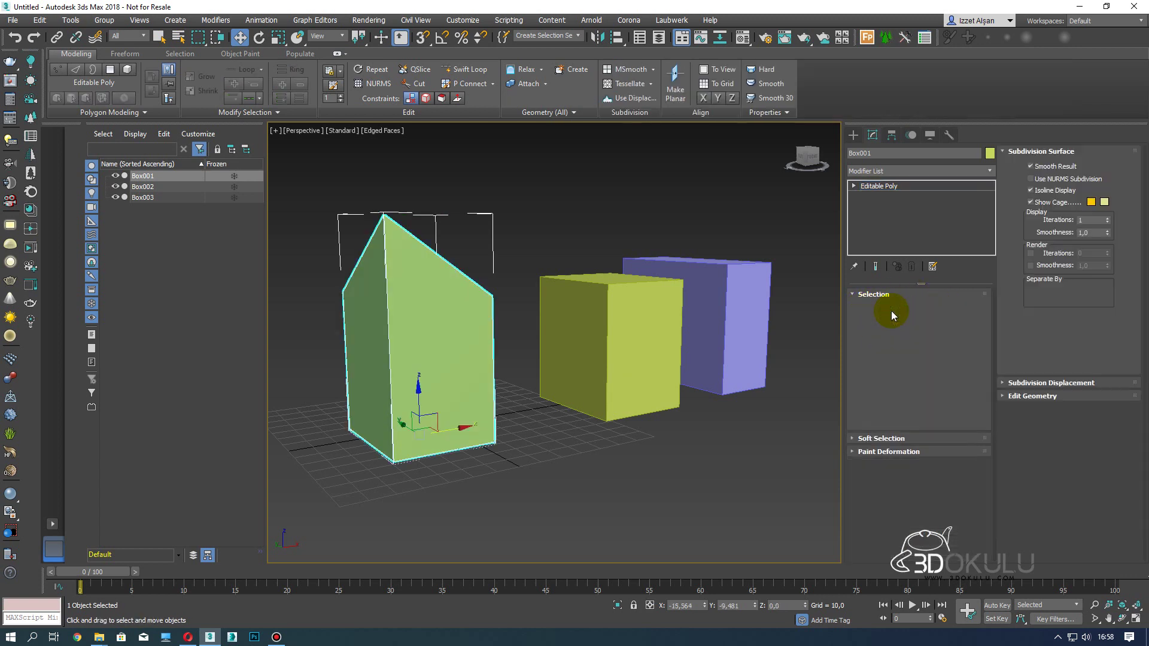
{"action": "left_click", "coordinate": [1022, 150]}
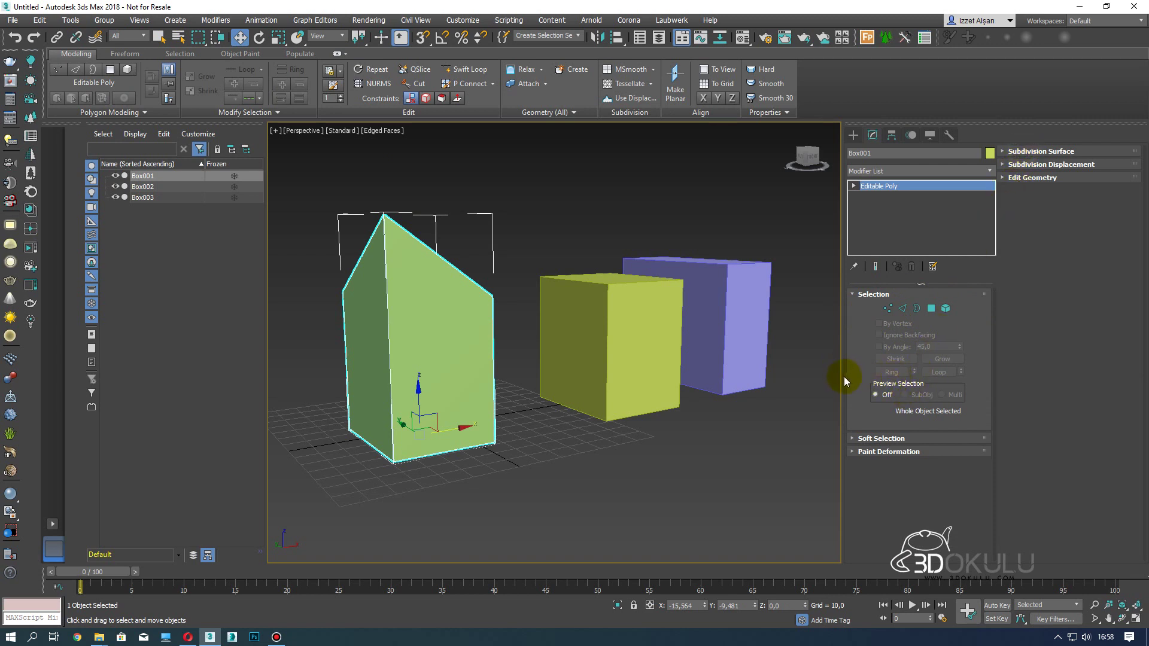
{"action": "mouse_move", "coordinate": [841, 369]}
{"action": "left_mouse_down"}
{"action": "mouse_move", "coordinate": [983, 365]}
{"action": "mouse_move", "coordinate": [903, 384]}
{"action": "mouse_move", "coordinate": [987, 384]}
{"action": "mouse_move", "coordinate": [884, 385]}
{"action": "mouse_move", "coordinate": [896, 383]}
{"action": "left_mouse_up"}
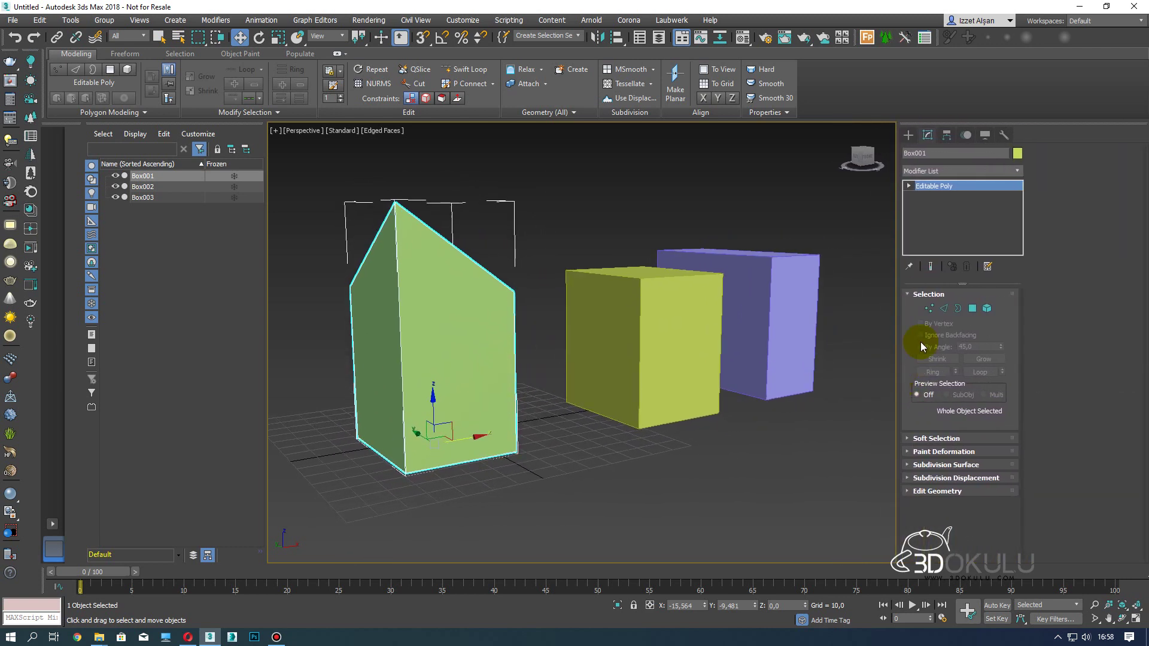
{"action": "left_click_drag", "start_coordinate": [898, 402], "coordinate": [885, 405]}
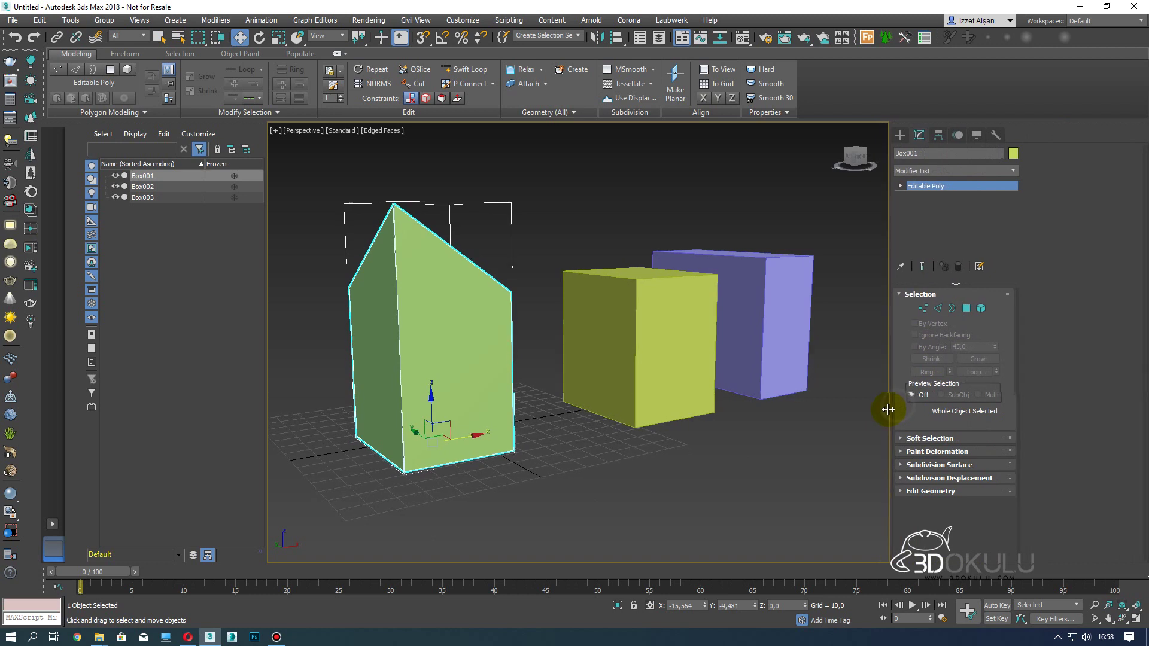
Glance at Soft Selection, then return Box001 to vertex level with peak vertex 5 picked
{"action": "left_click", "coordinate": [910, 440]}
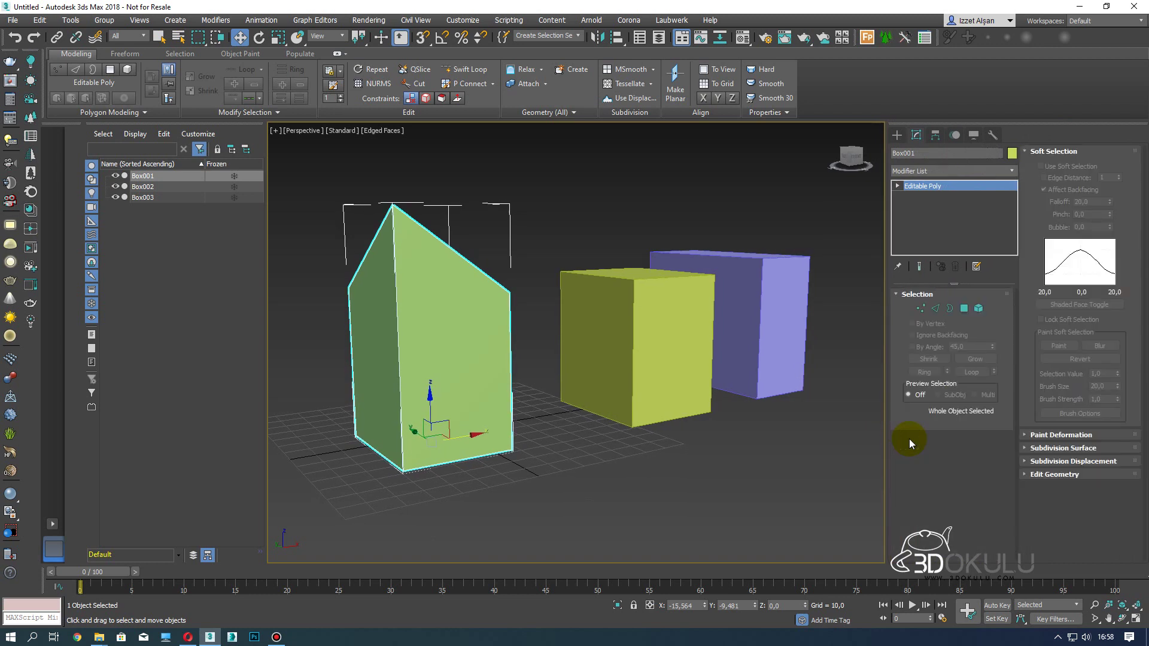
{"action": "left_click", "coordinate": [1040, 152]}
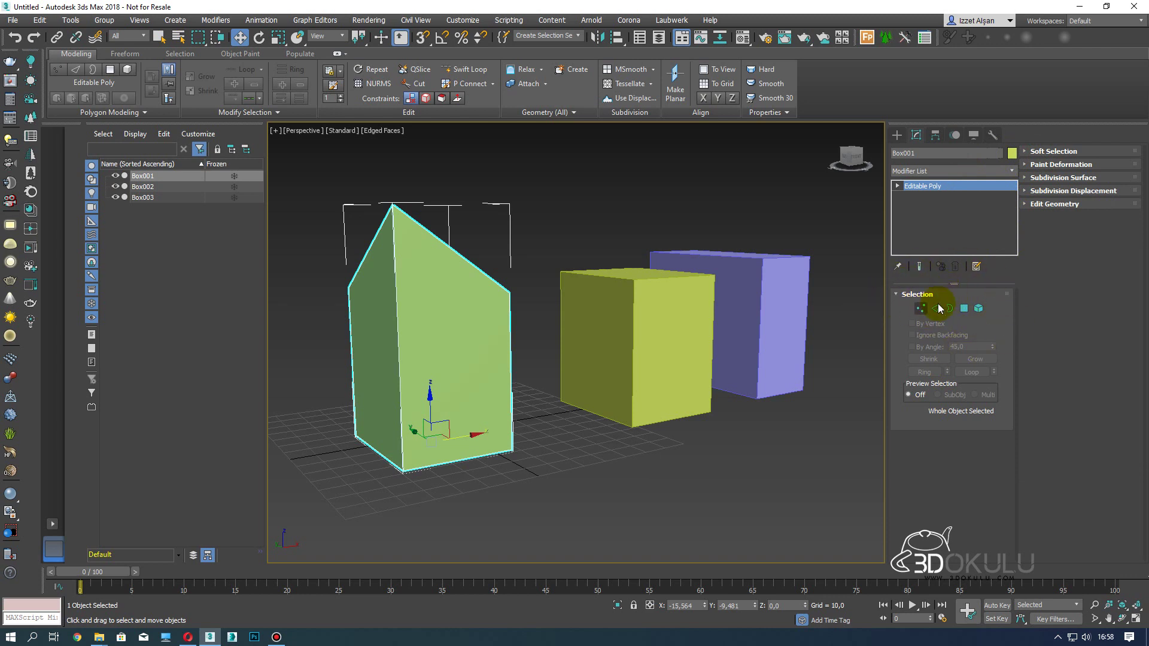
{"action": "left_click", "coordinate": [916, 306]}
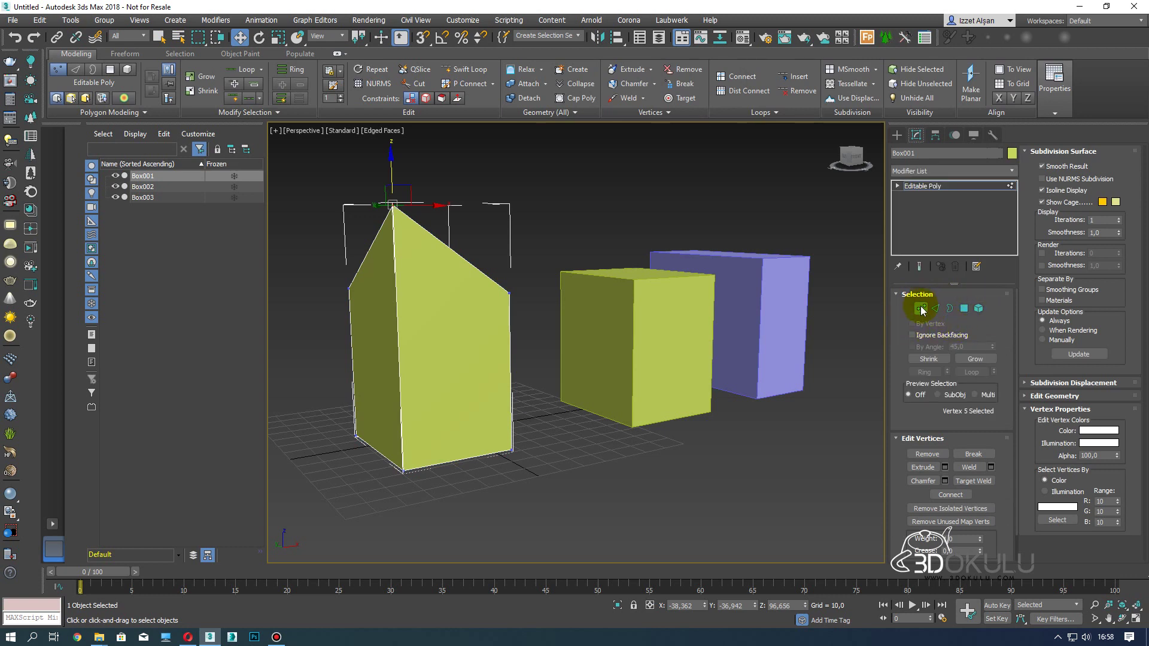
{"action": "left_click", "coordinate": [922, 309]}
{"action": "left_click", "coordinate": [922, 308]}
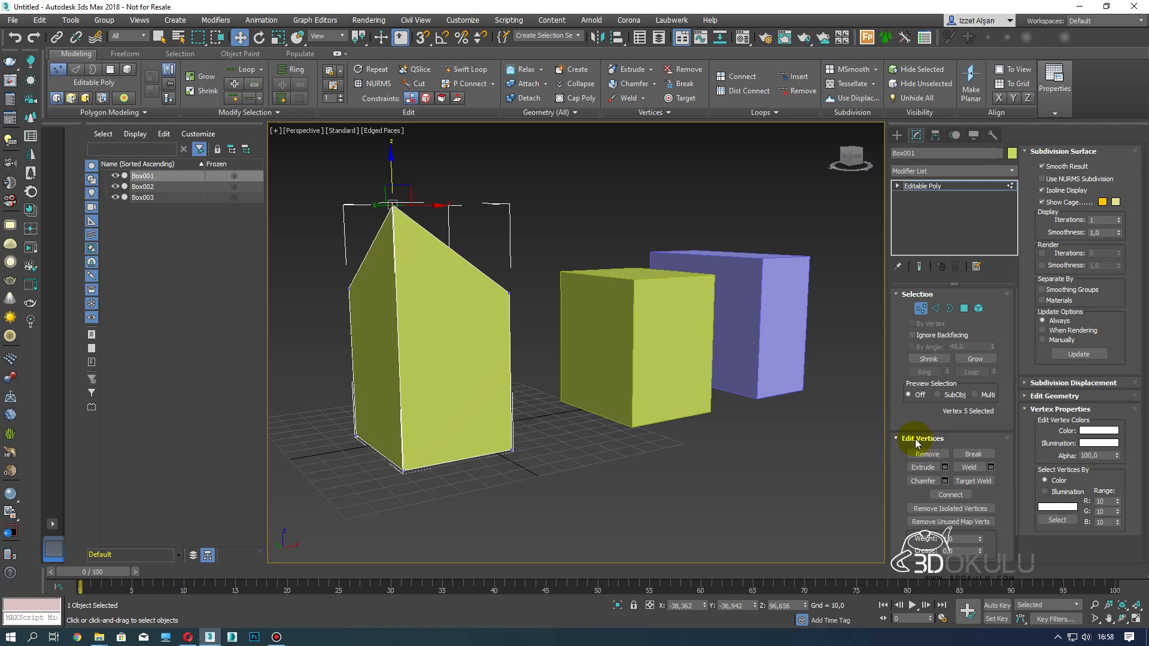
{"action": "left_click", "coordinate": [935, 308]}
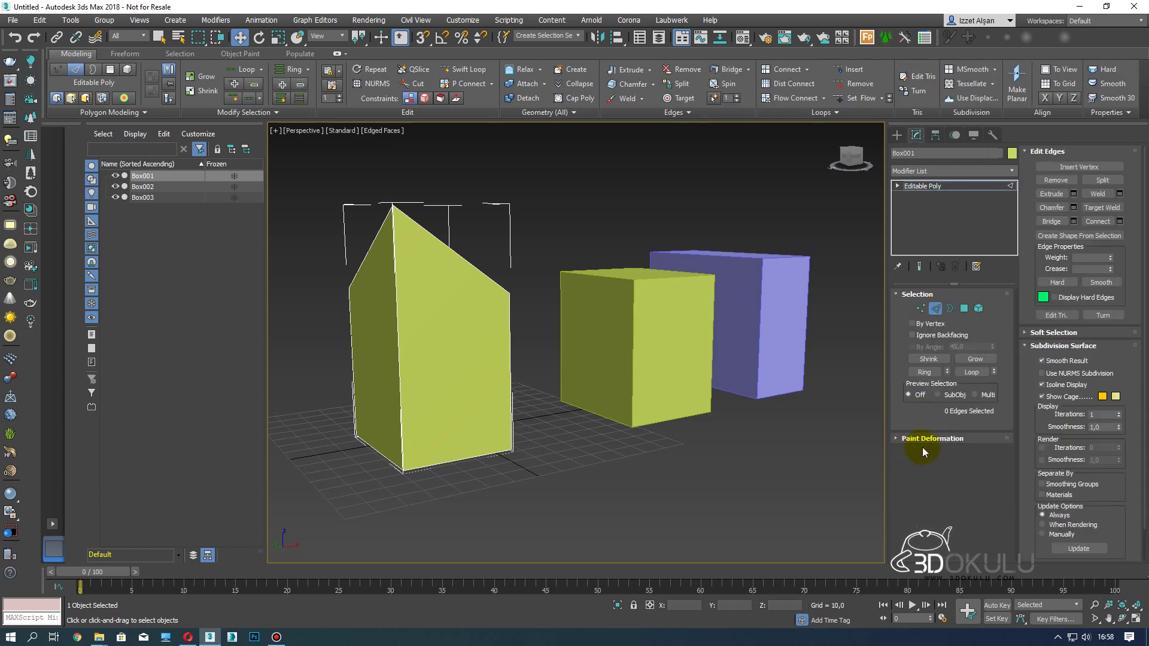
{"action": "left_click", "coordinate": [950, 308]}
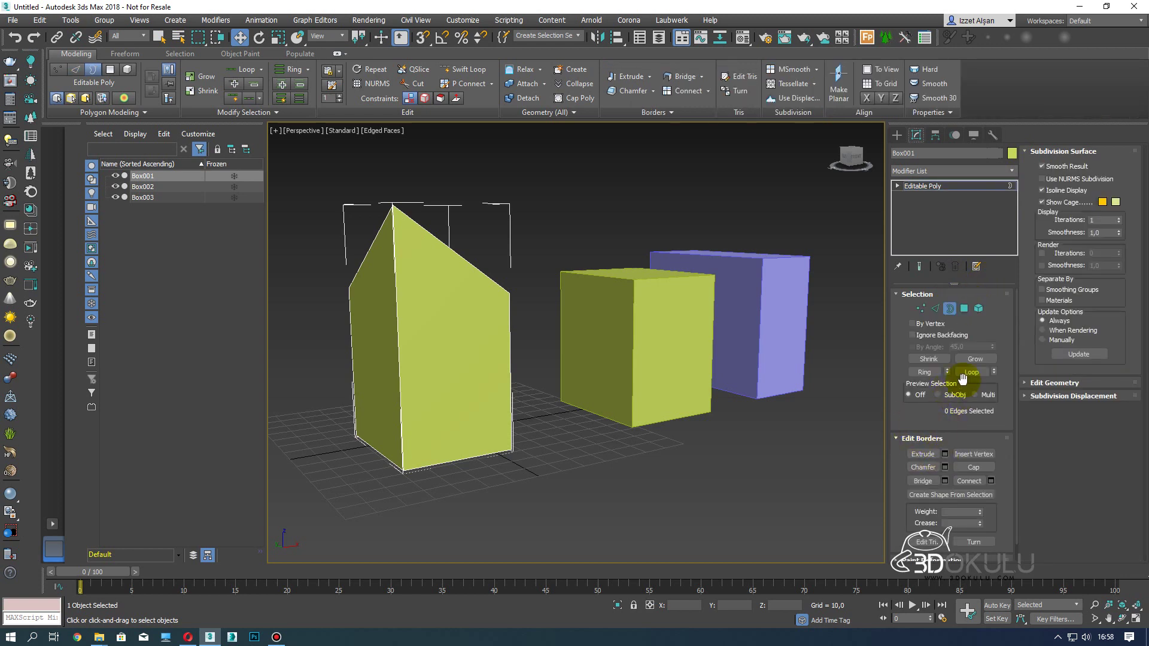
{"action": "left_click", "coordinate": [964, 308]}
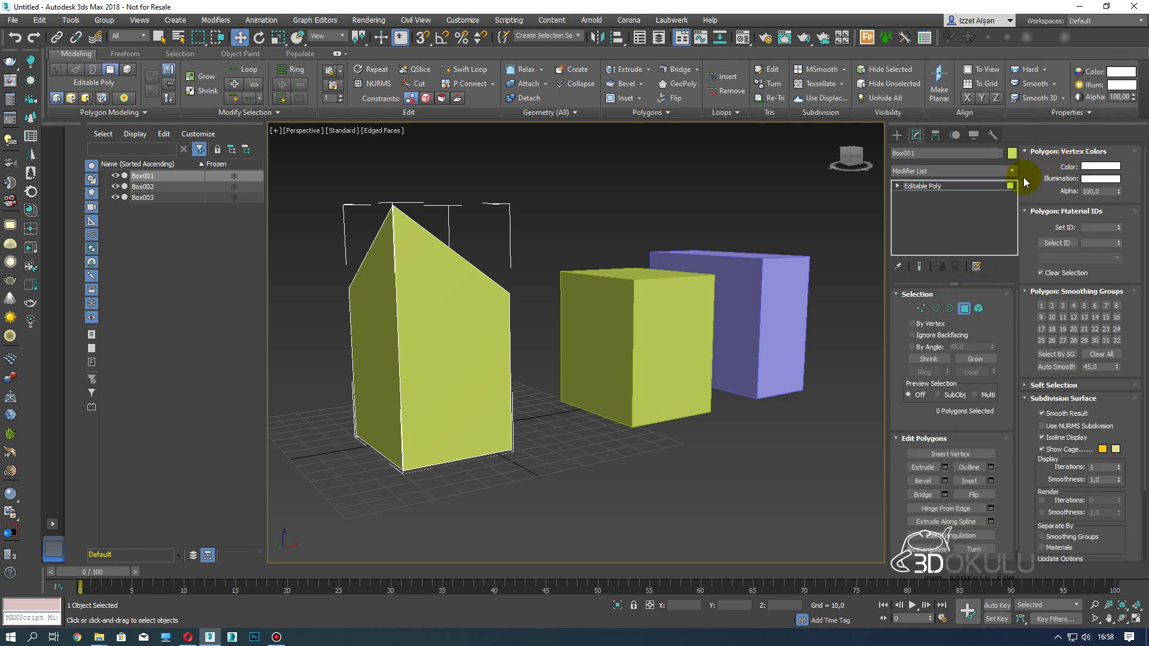
{"action": "left_click", "coordinate": [978, 309]}
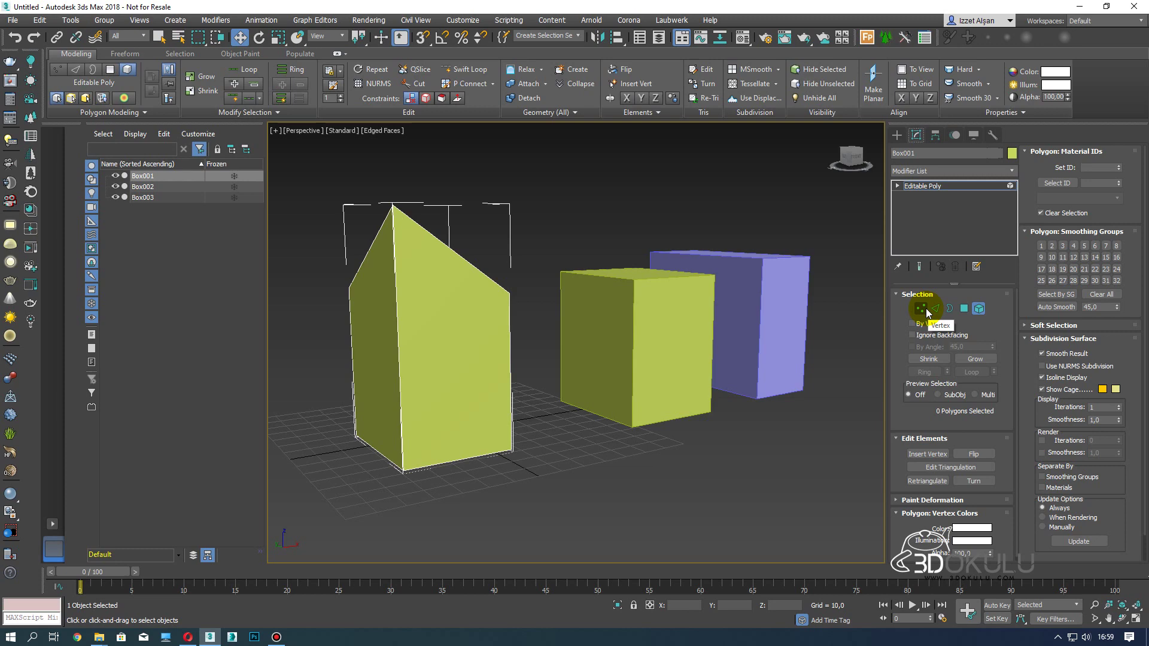
{"action": "left_click", "coordinate": [923, 308]}
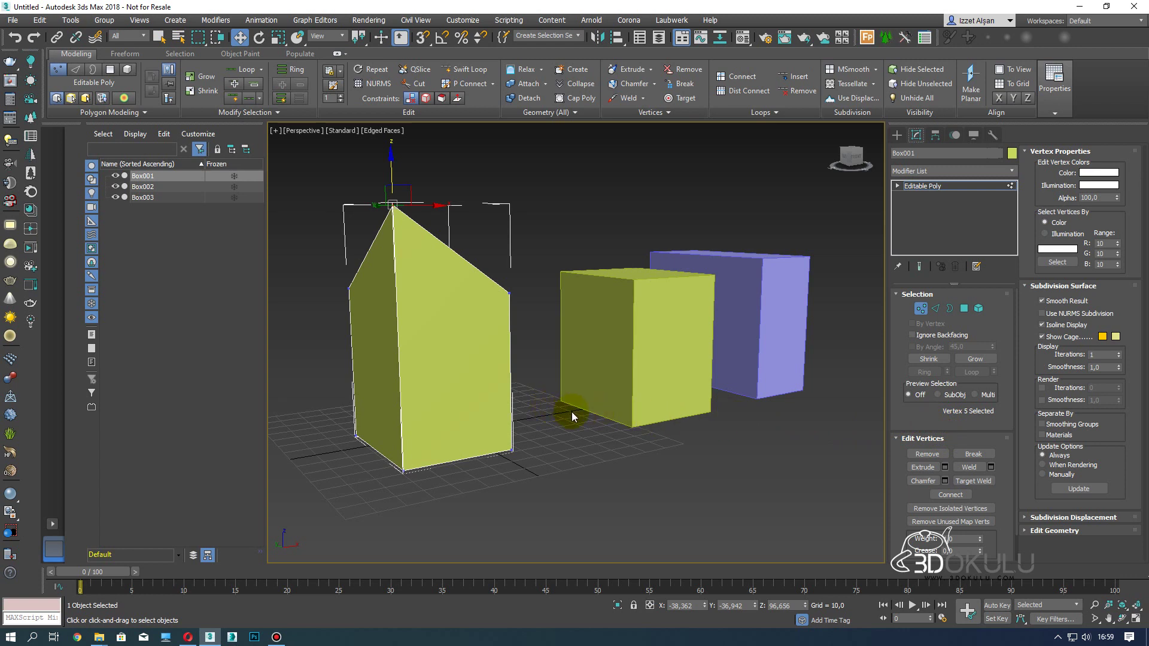
{"action": "middle_click_drag", "start_coordinate": [600, 428], "coordinate": [623, 437]}
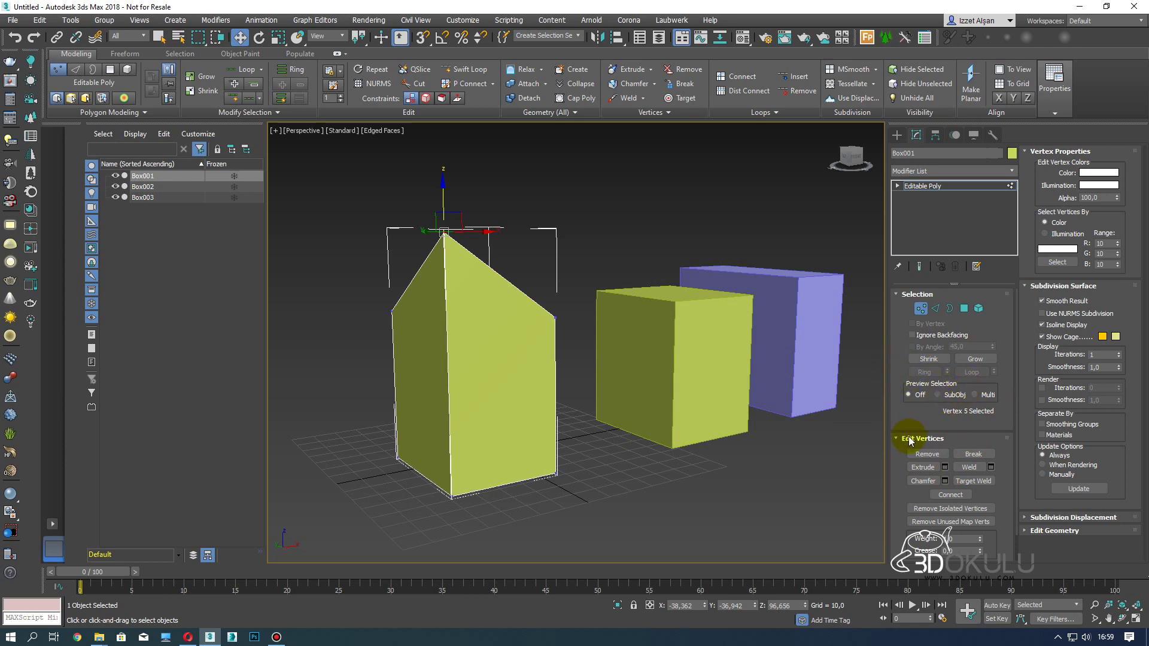
{"action": "left_click", "coordinate": [949, 307]}
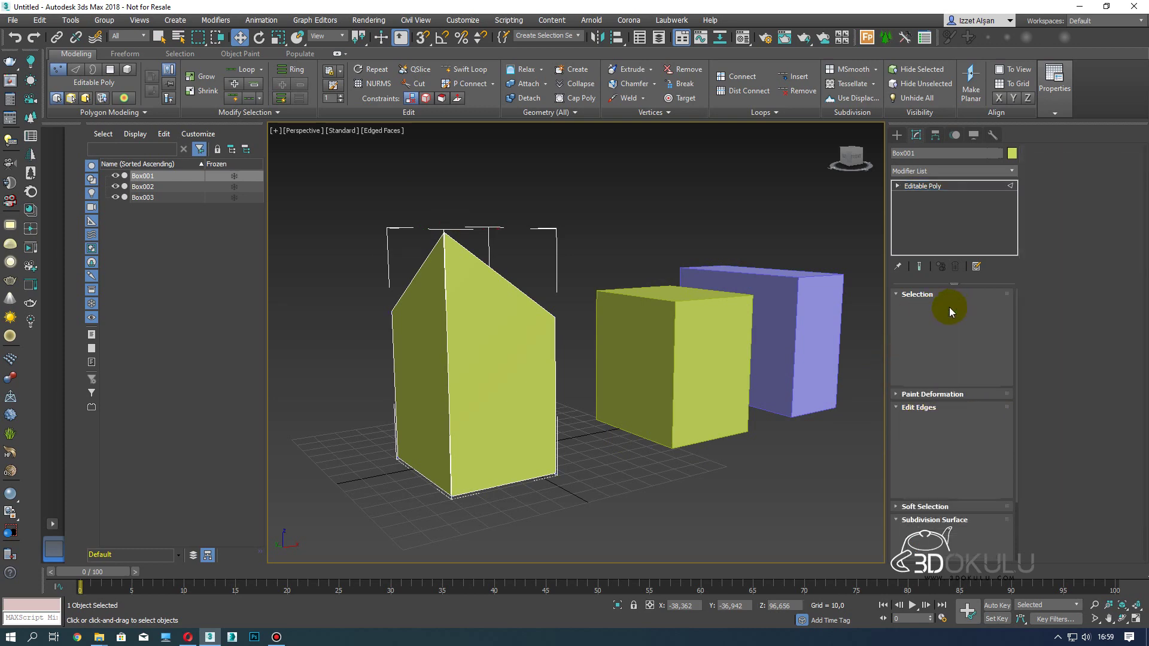
{"action": "left_click", "coordinate": [981, 309]}
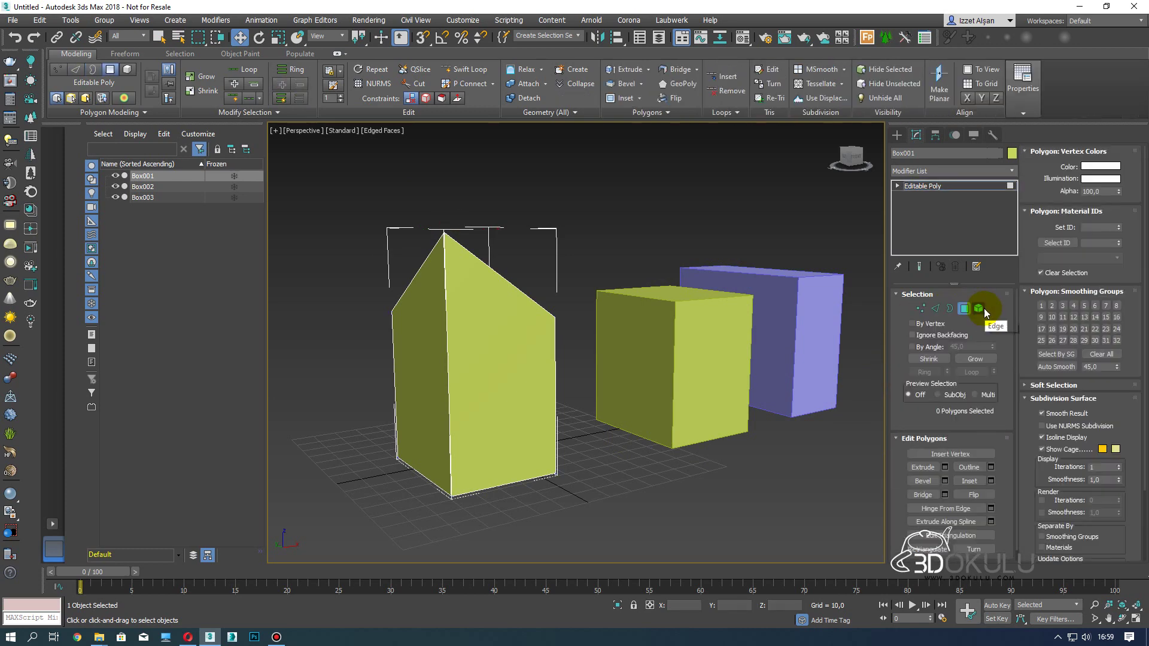
{"action": "left_click", "coordinate": [937, 310]}
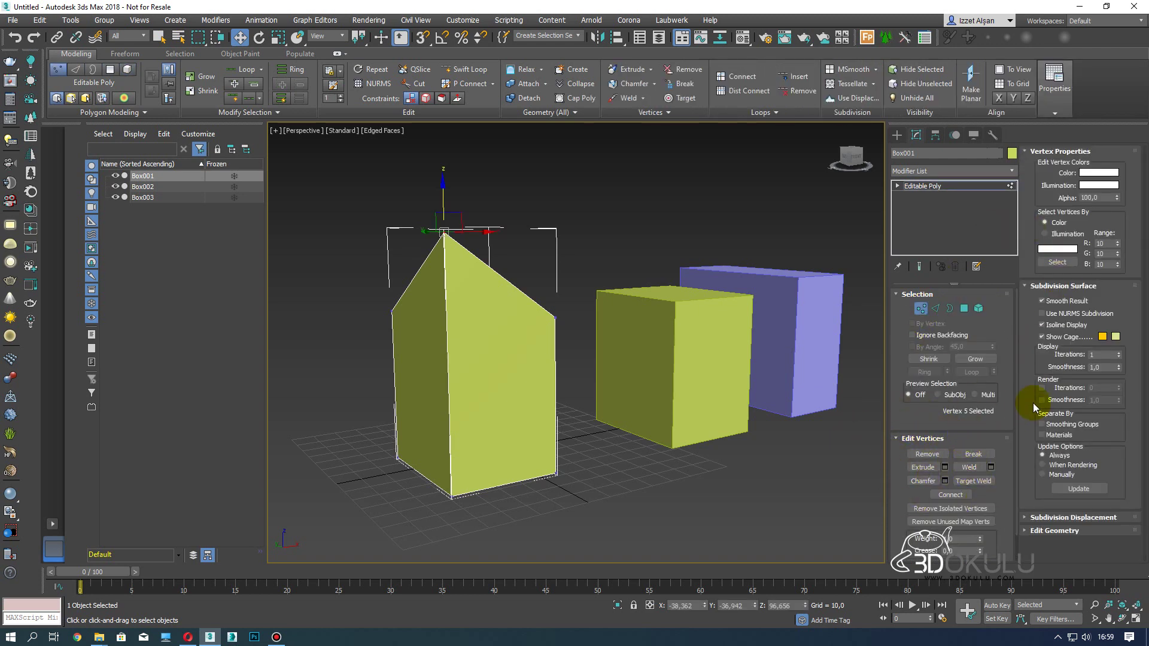
{"action": "middle_click_drag", "start_coordinate": [670, 383], "coordinate": [643, 372]}
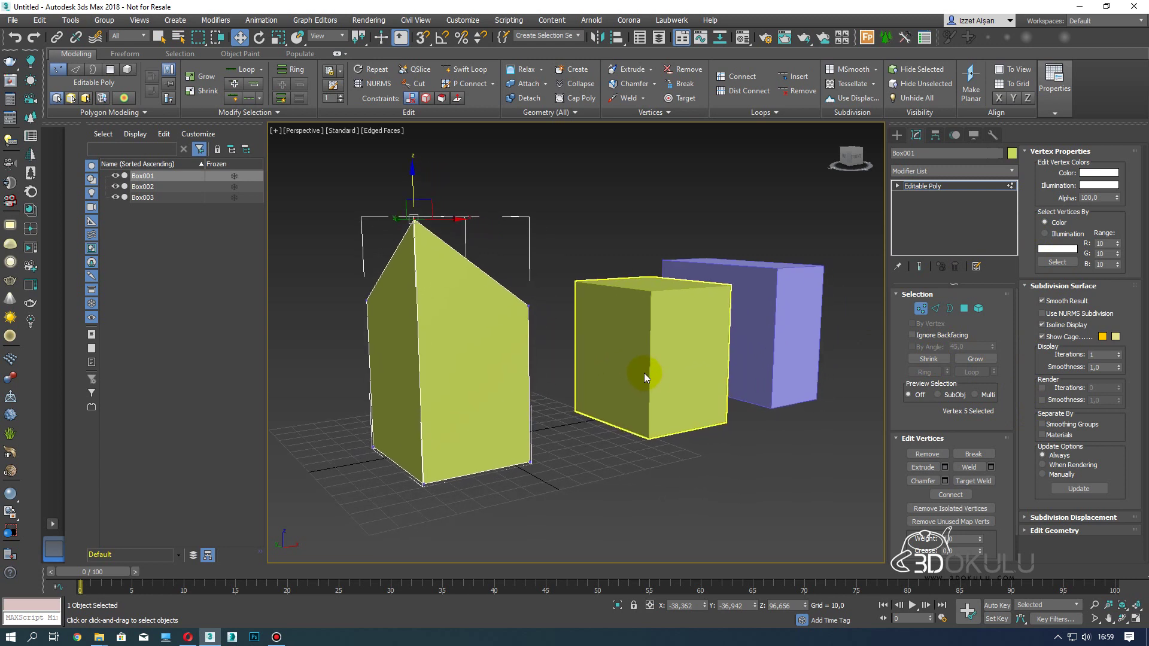